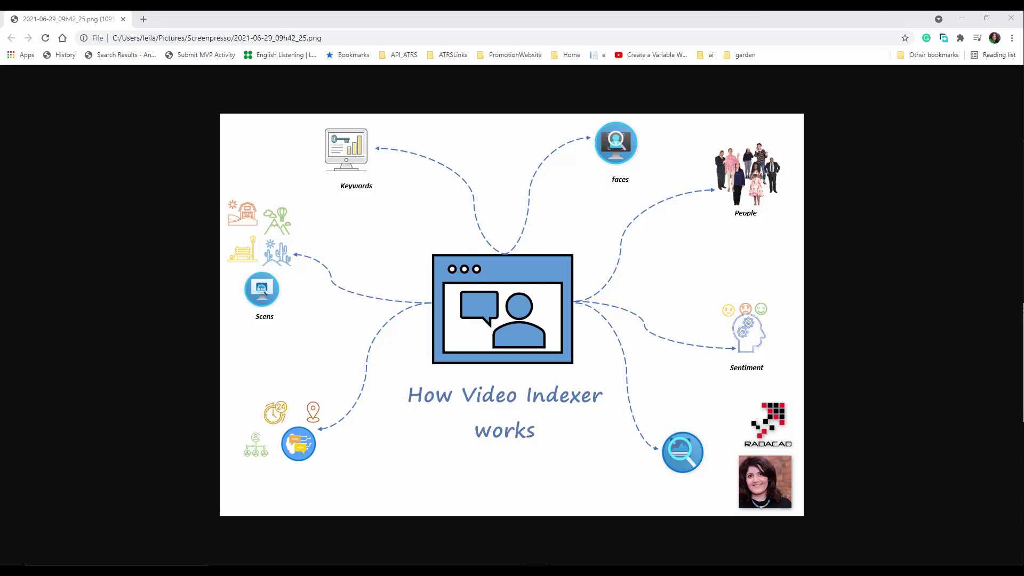
left_click(142, 18)
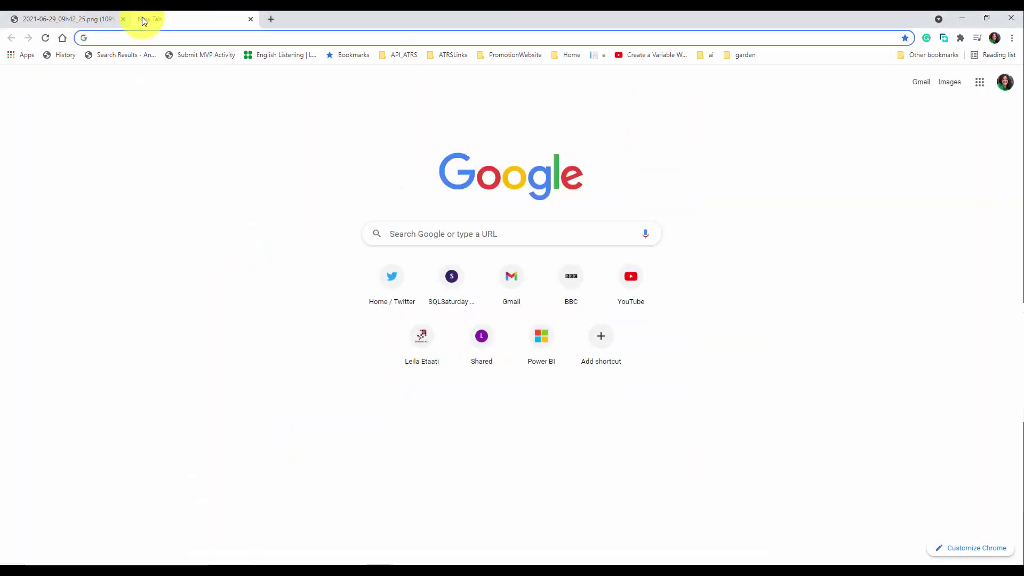
type("https://www.videoindexer.ai")
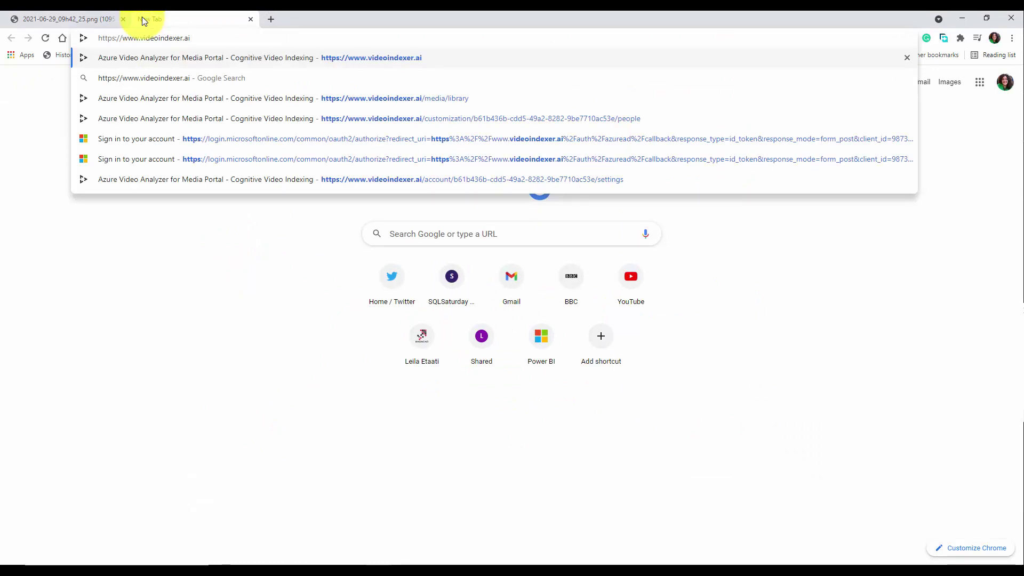
key("Return")
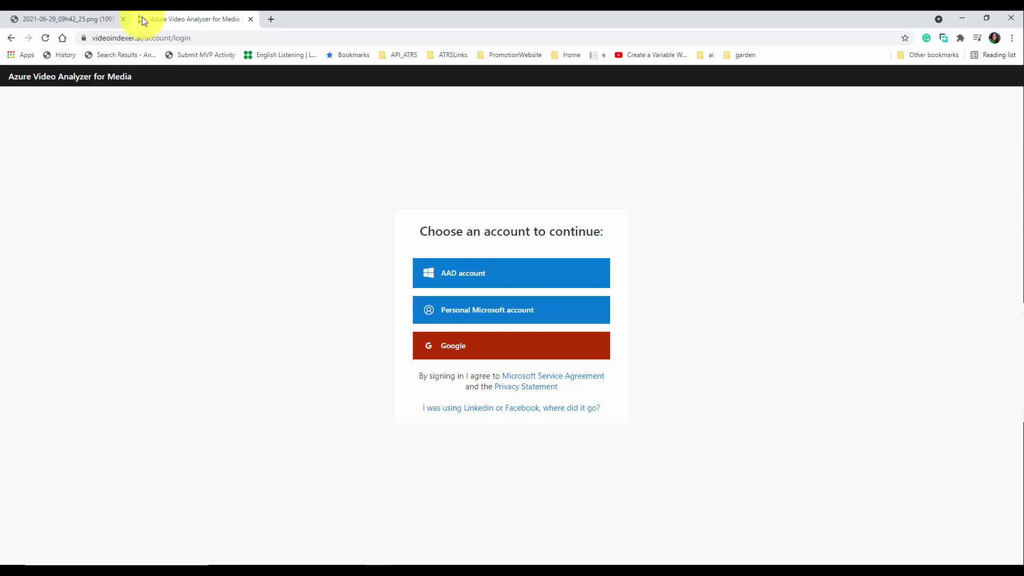
Sign in with a work or school account and start an upload from the empty library
left_click(487, 275)
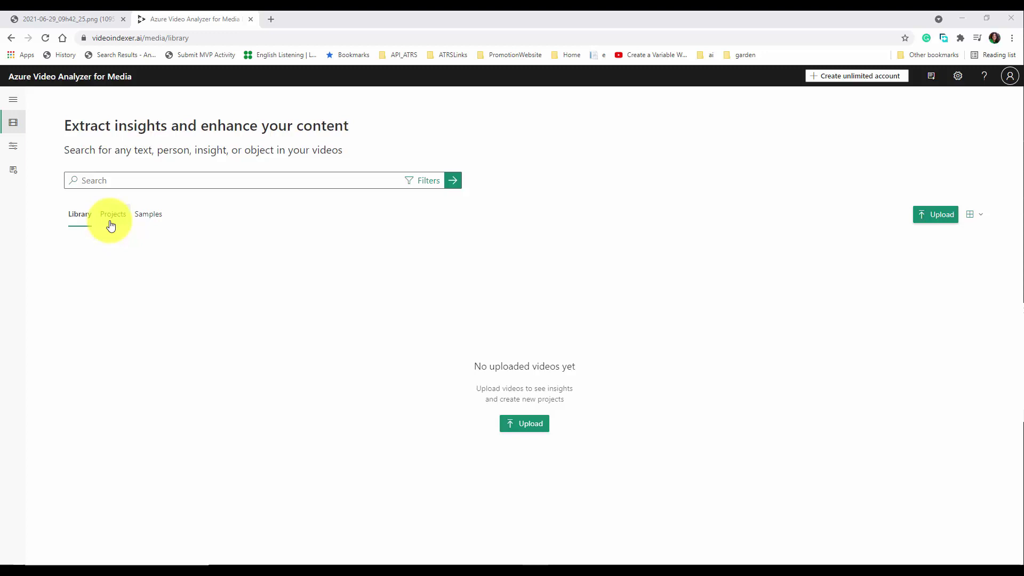
left_click(535, 427)
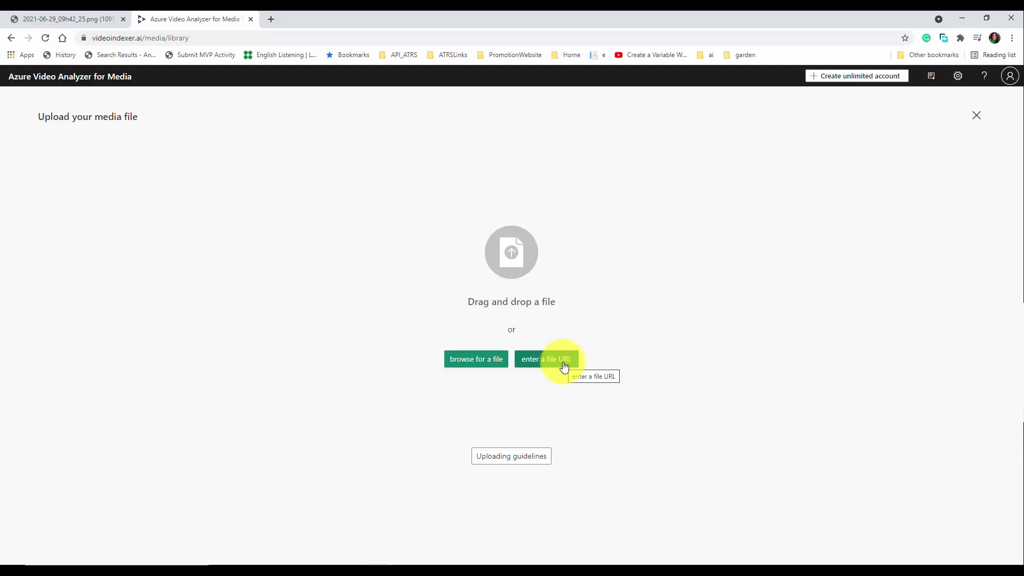
Paste the aka.ms video link as a file URL, keep it private, and certify the facial recognition terms
left_click(563, 366)
left_click(406, 168)
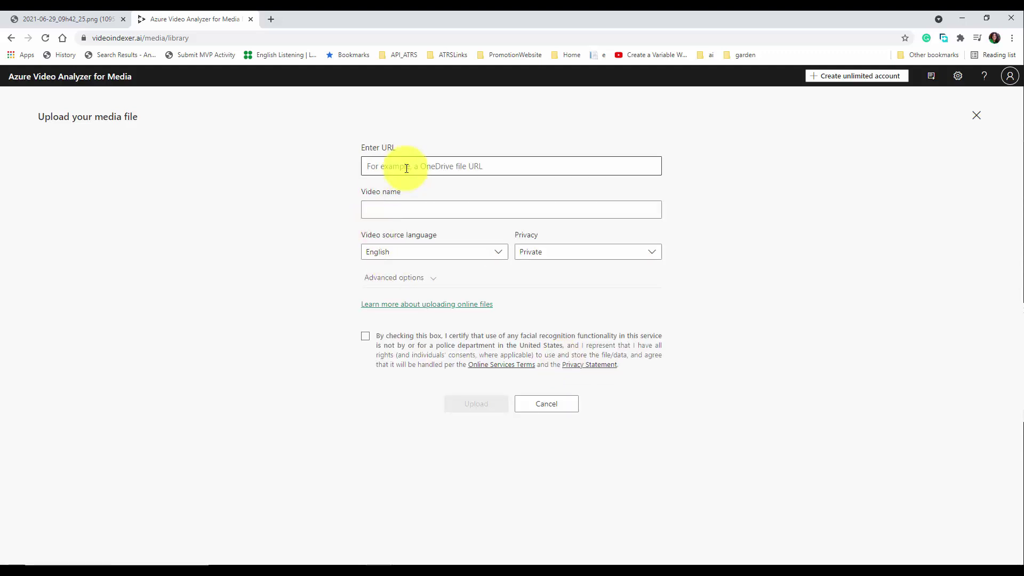
type("https://aka.ms/responsible-ai-video")
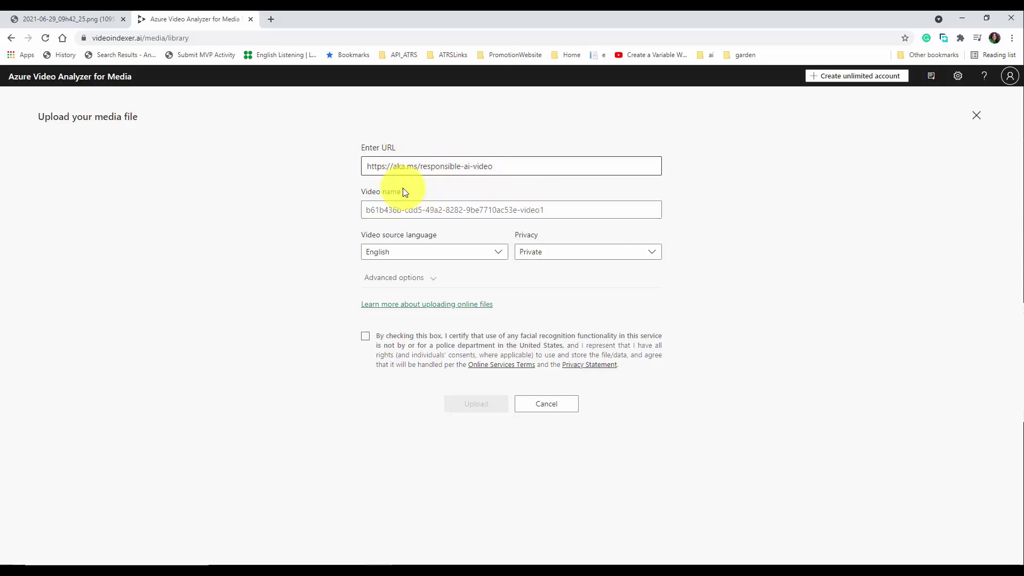
left_click(507, 251)
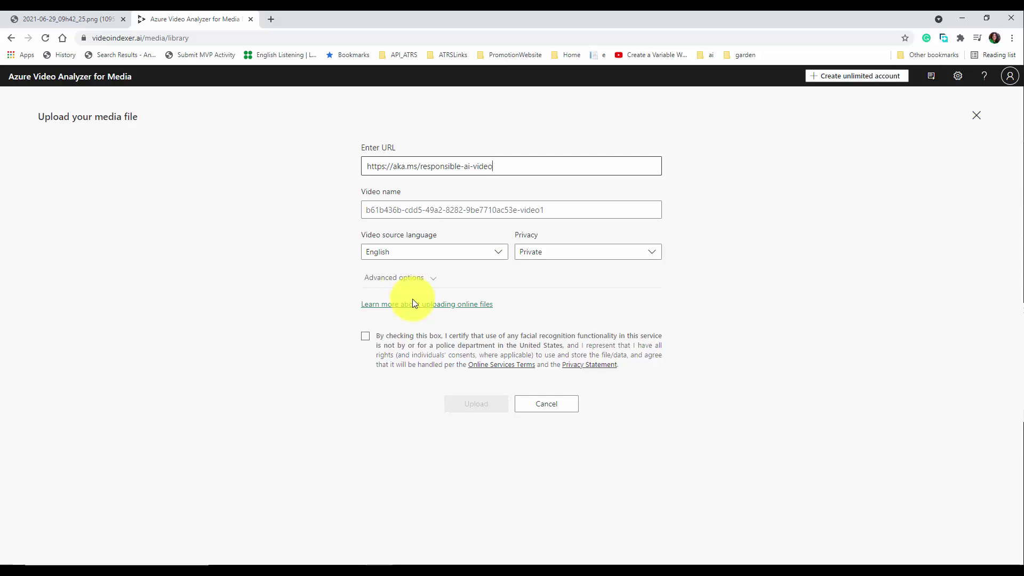
left_click(366, 337)
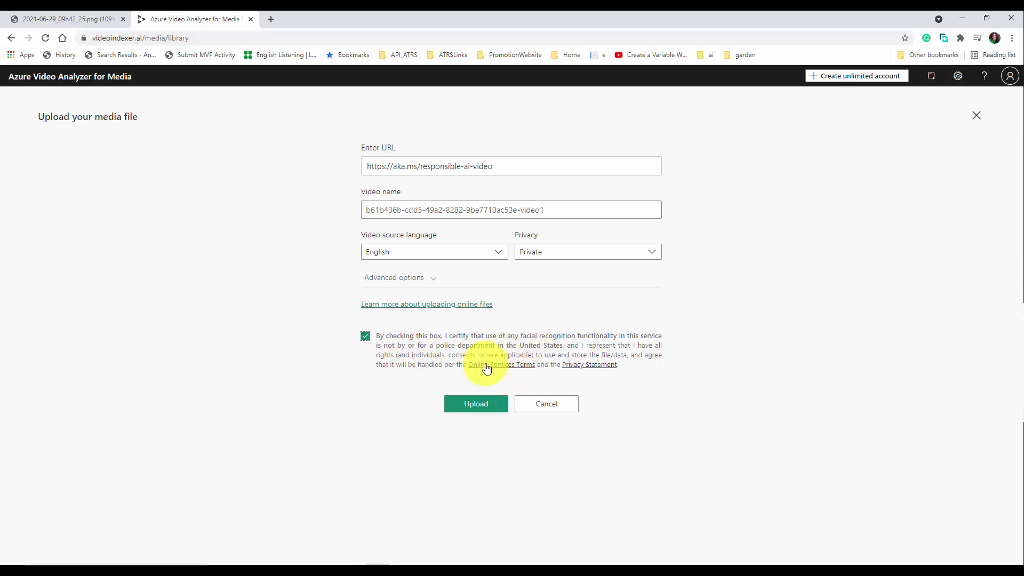
Upload the video, check Gmail for the indexing notification, and return to the library
left_click(469, 407)
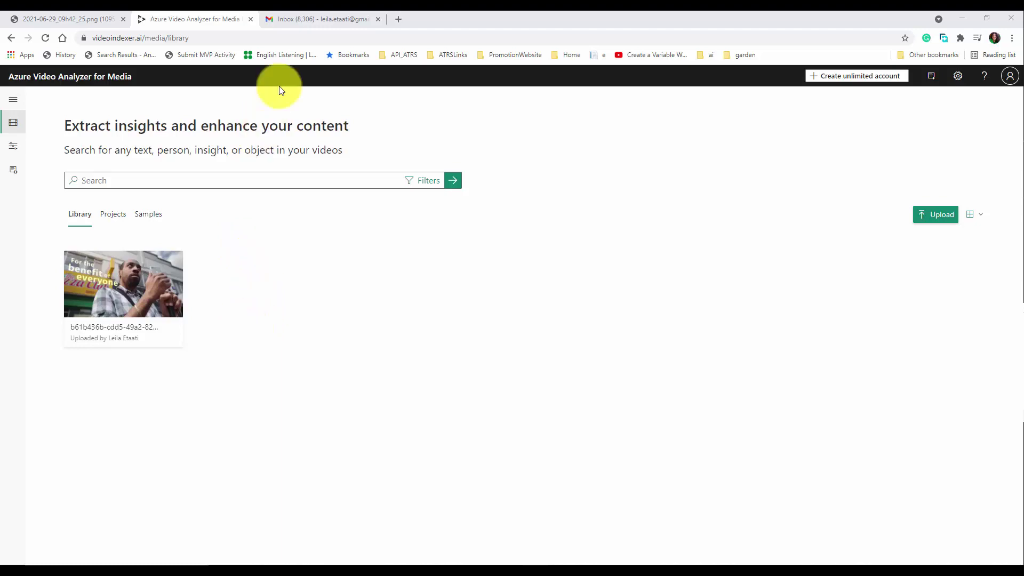
left_click(313, 16)
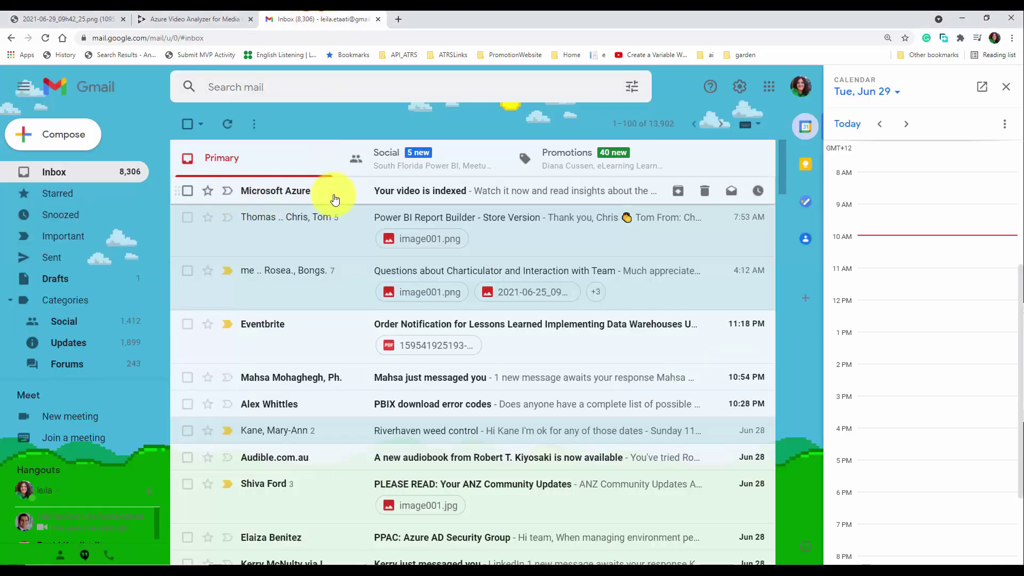
left_click(229, 19)
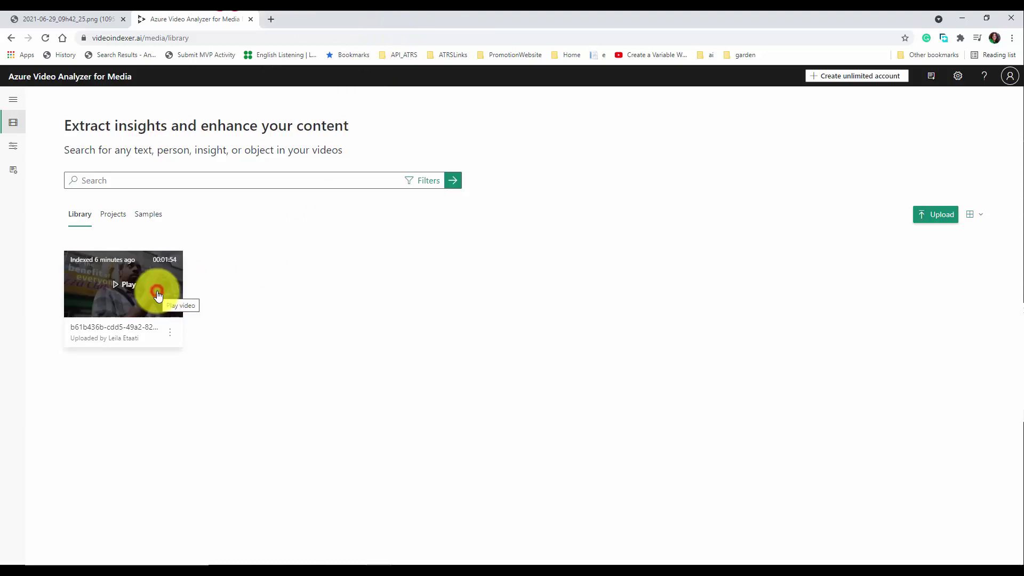
Open the indexed video, pause and resume it, and check the View insights list
left_click(157, 297)
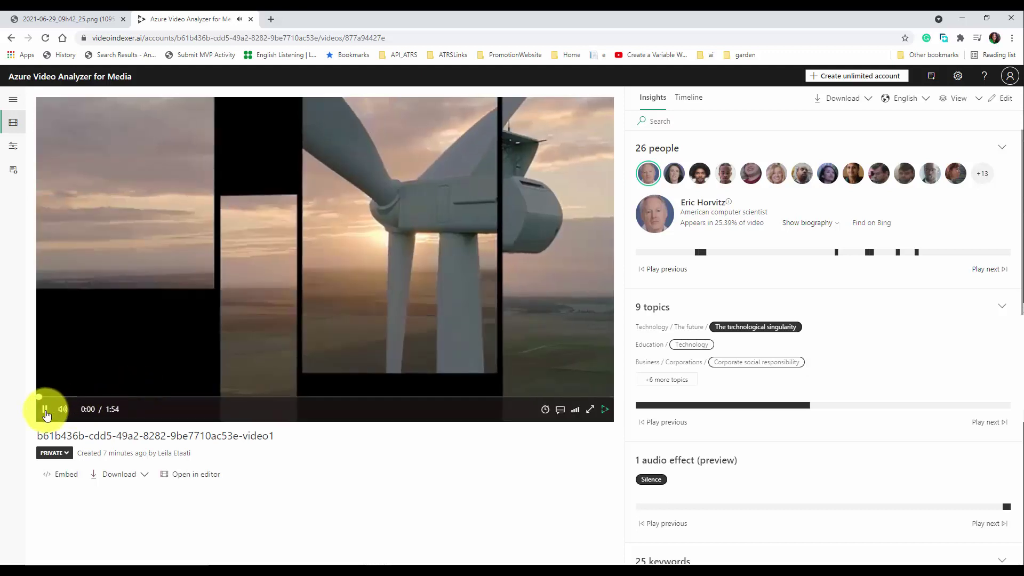
left_click(46, 411)
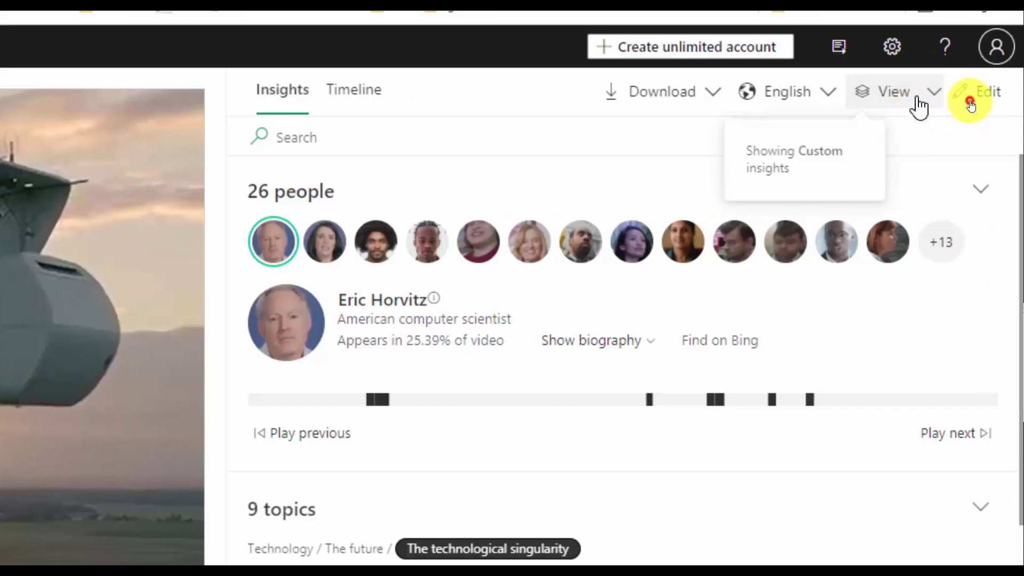
left_click(968, 100)
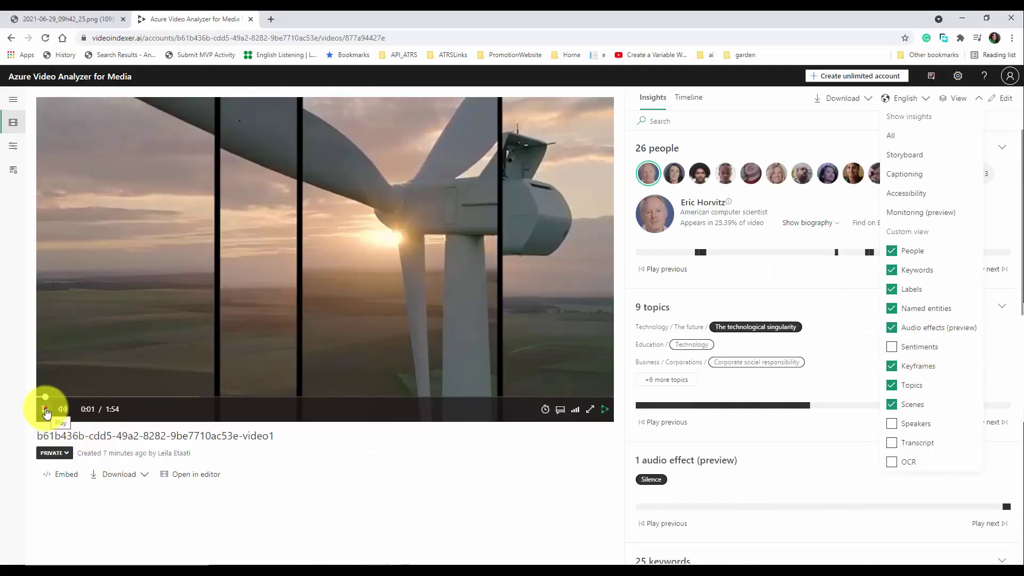
left_click(46, 411)
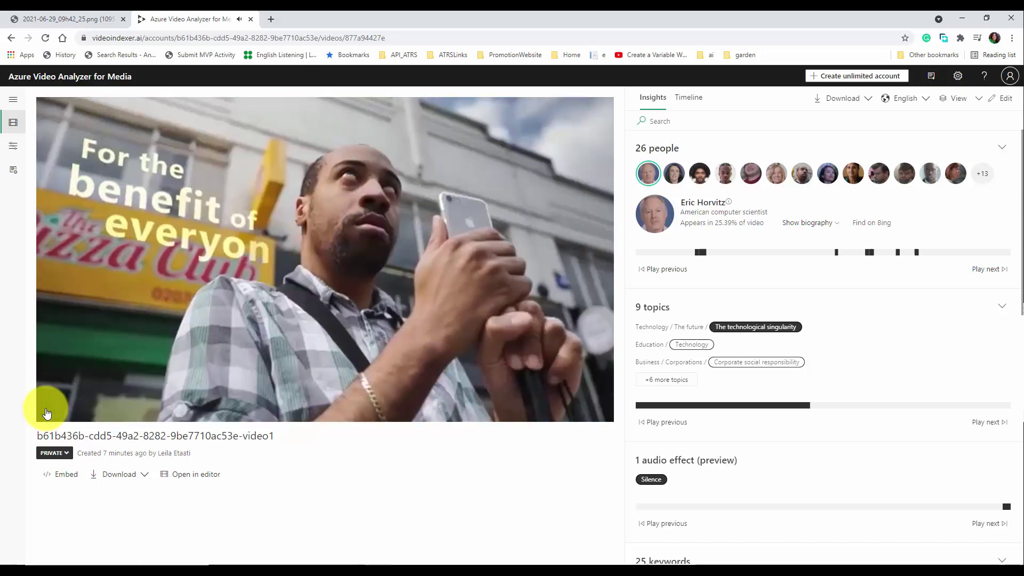
scroll(681, 406, "down", 3)
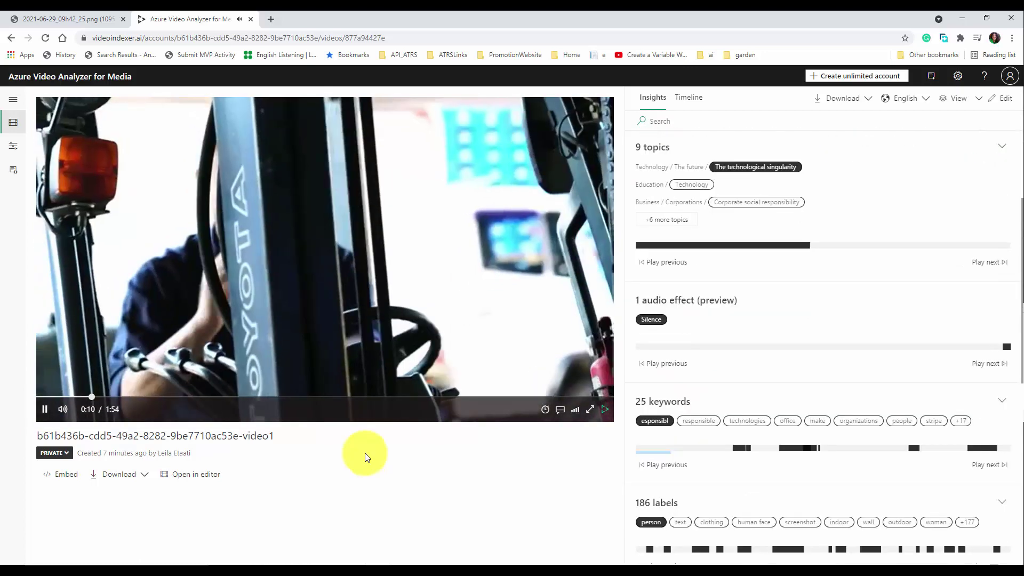
left_click(44, 409)
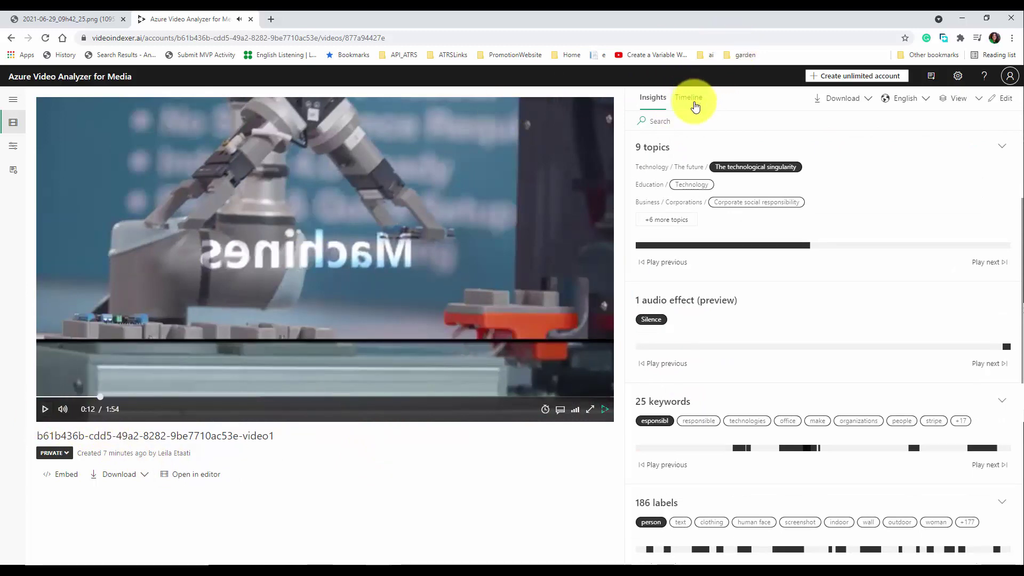
Switch to the Timeline transcript, then play and pause the video
left_click(690, 99)
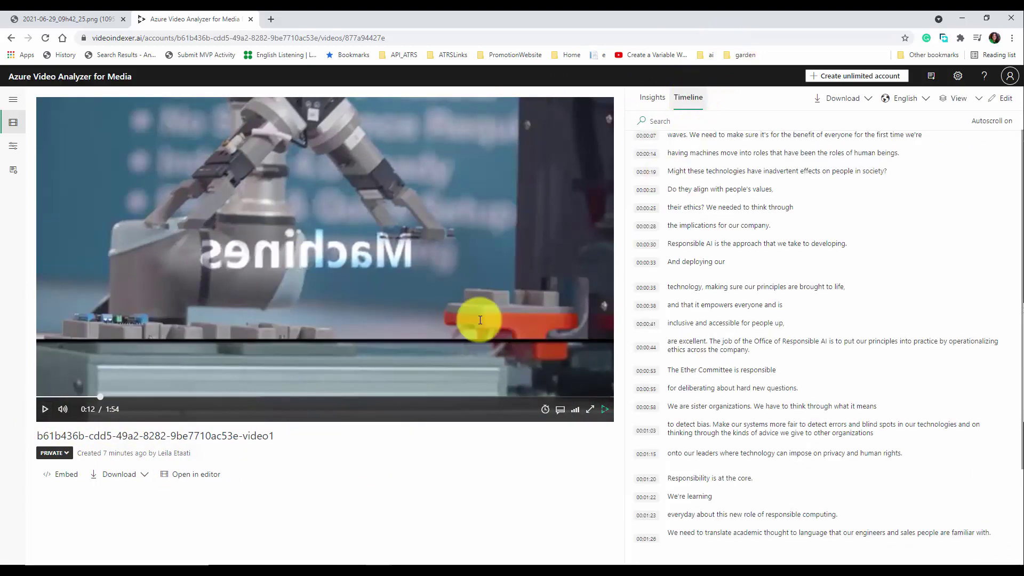
left_click(47, 408)
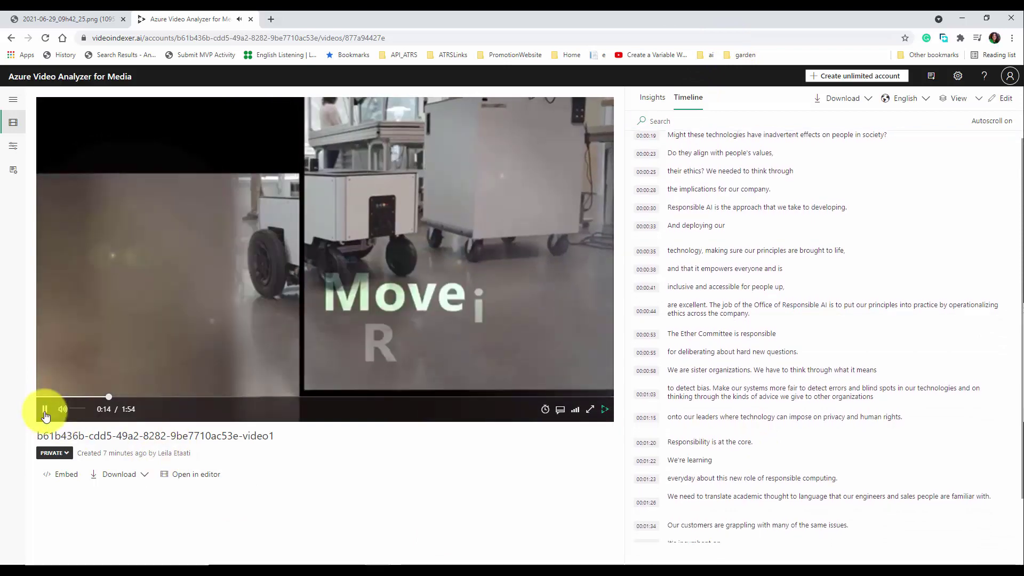
left_click(44, 410)
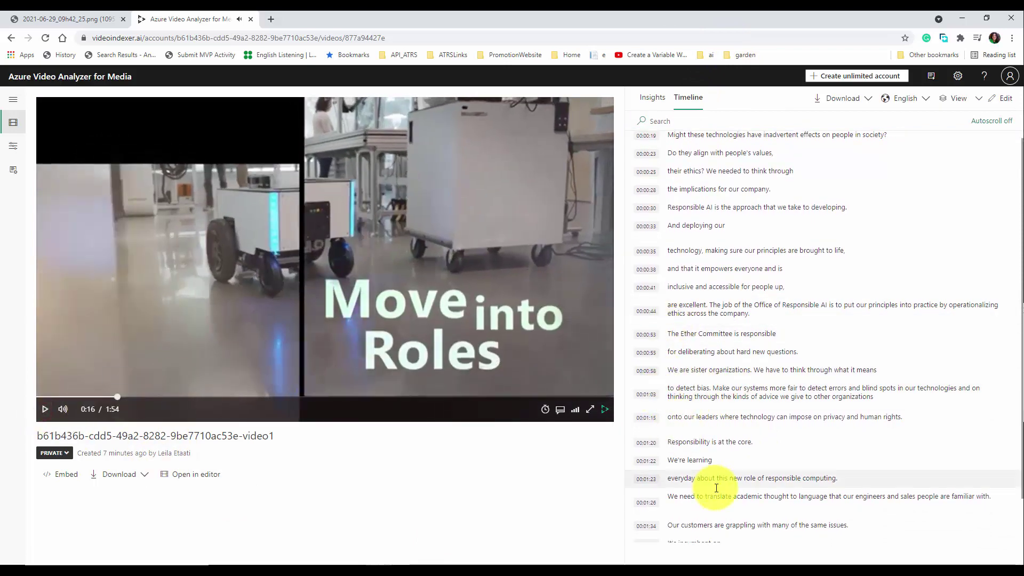
scroll(715, 488, "down", 2)
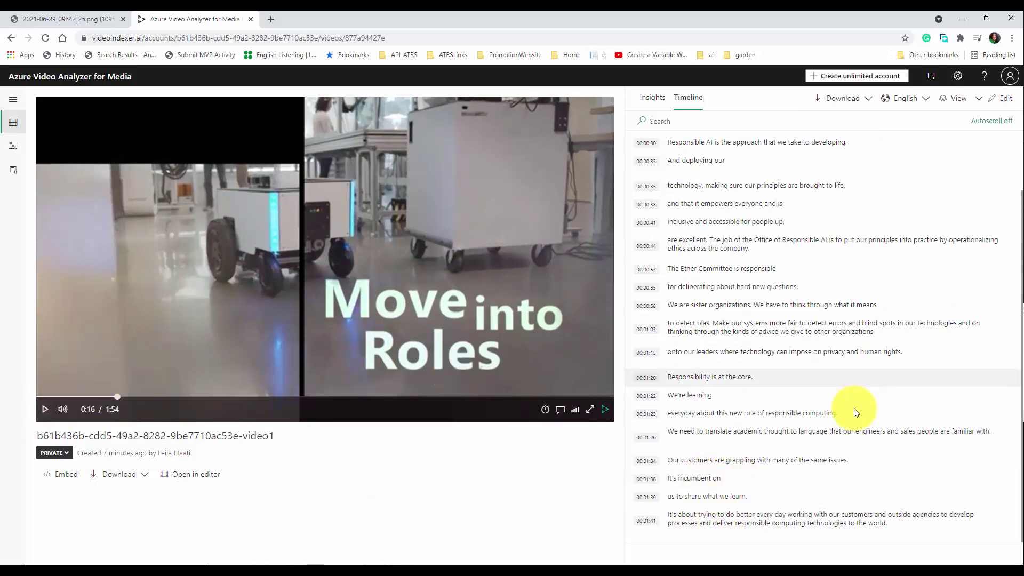
scroll(853, 408, "up", 3)
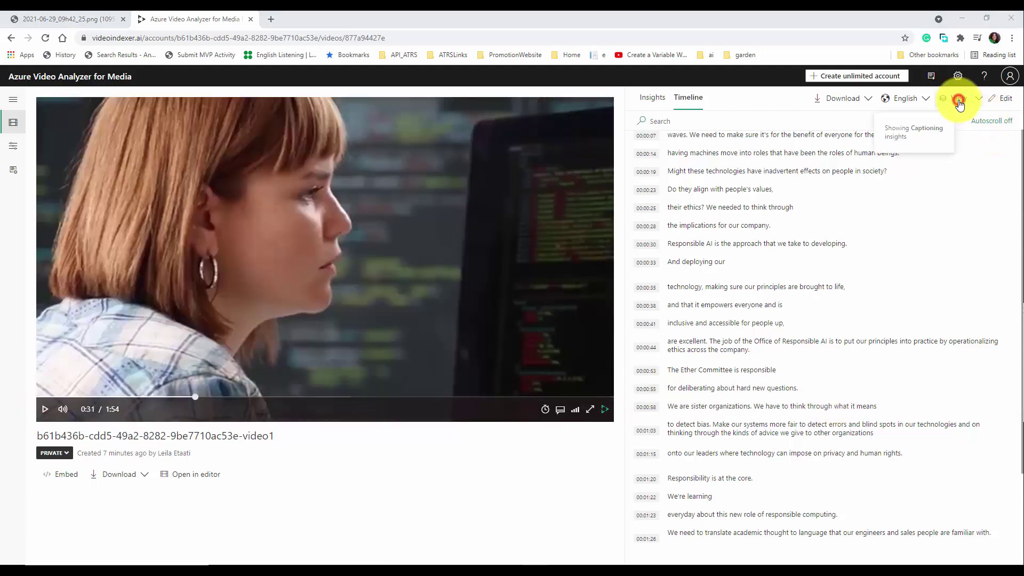
Add OCR, speakers, People, Named entities and Topics to the timeline, then rewind to 0:00
left_click(959, 104)
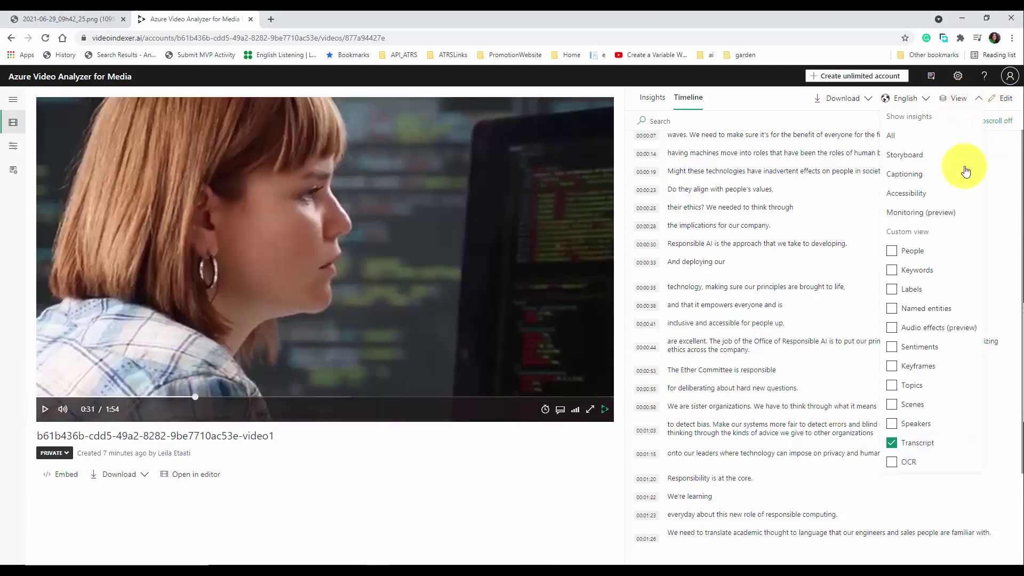
left_click(892, 464)
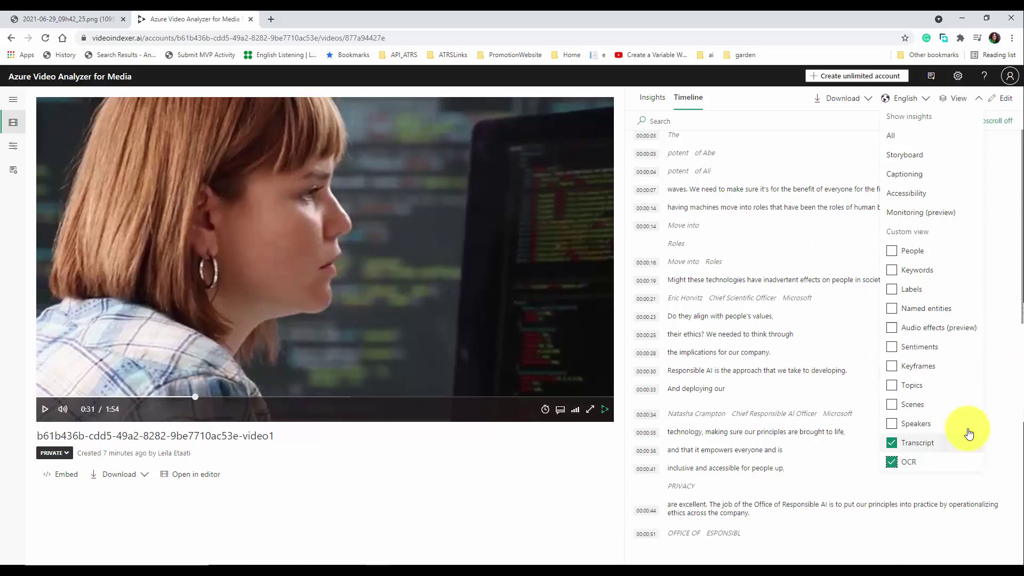
left_click(892, 426)
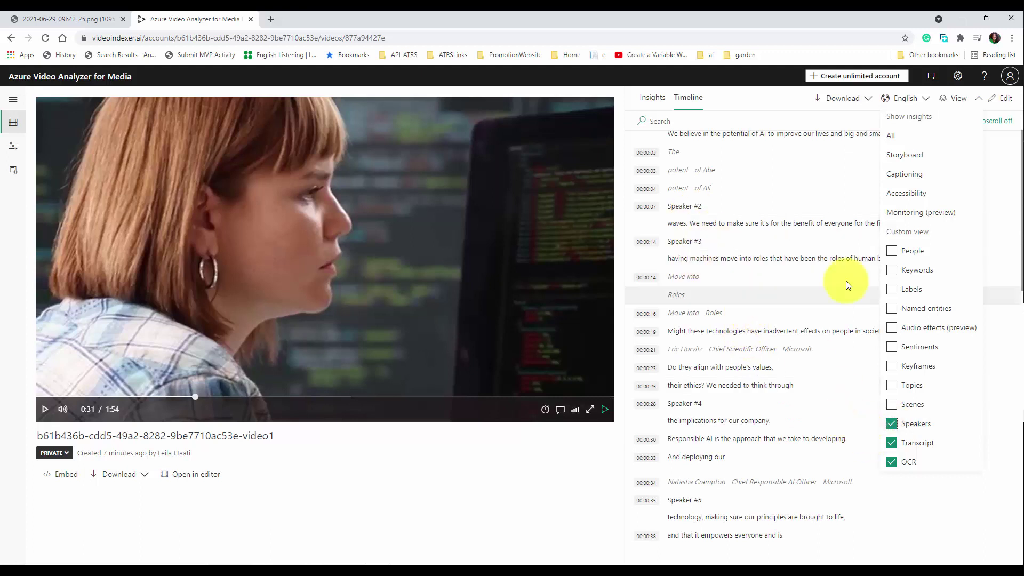
left_click(891, 253)
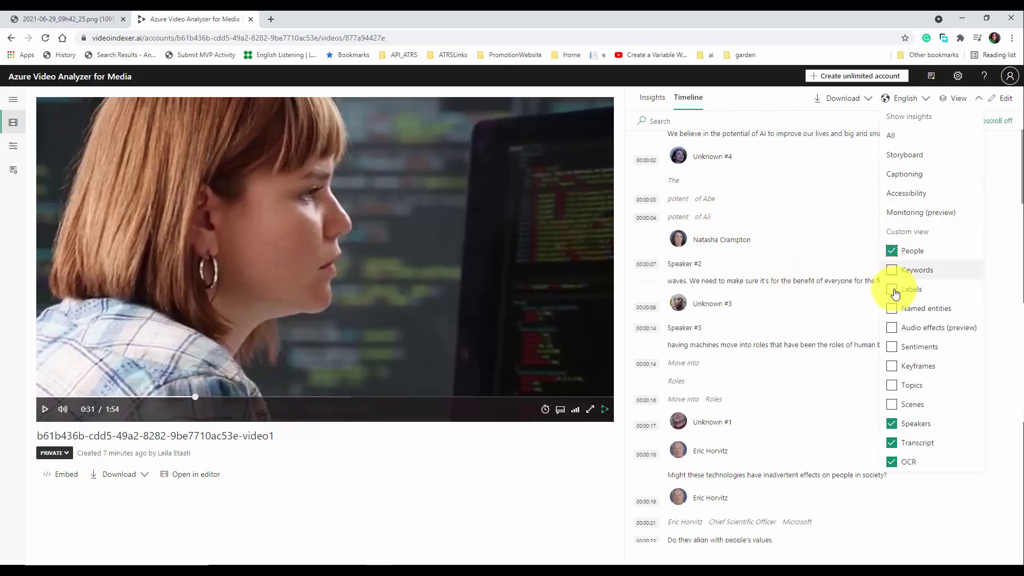
left_click(891, 311)
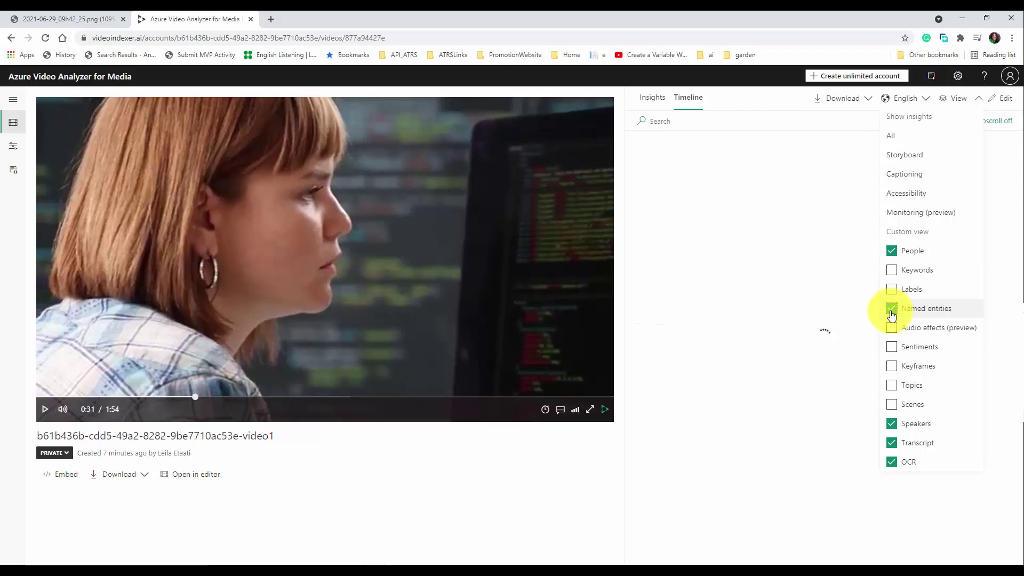
left_click(893, 387)
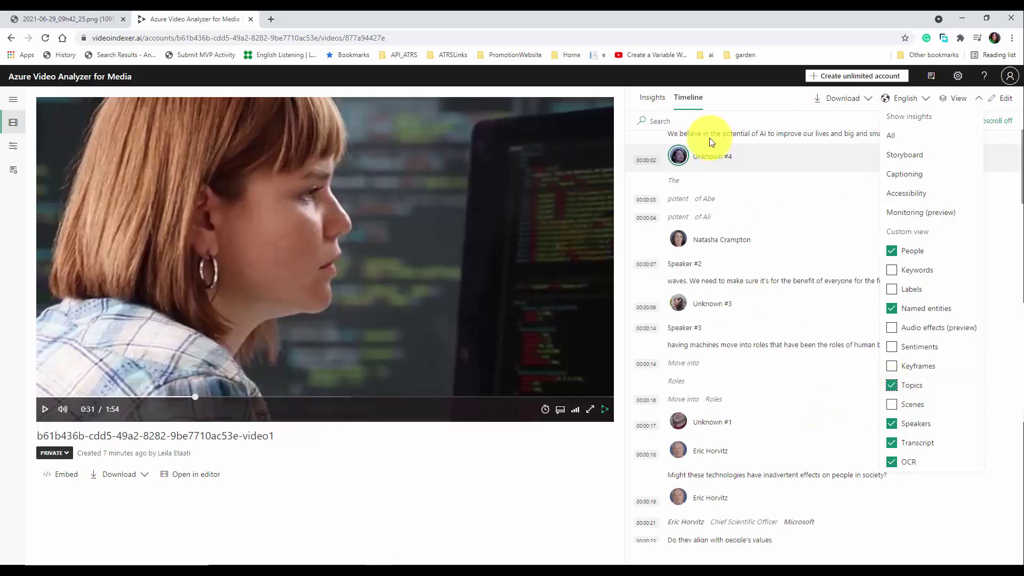
left_click(34, 403)
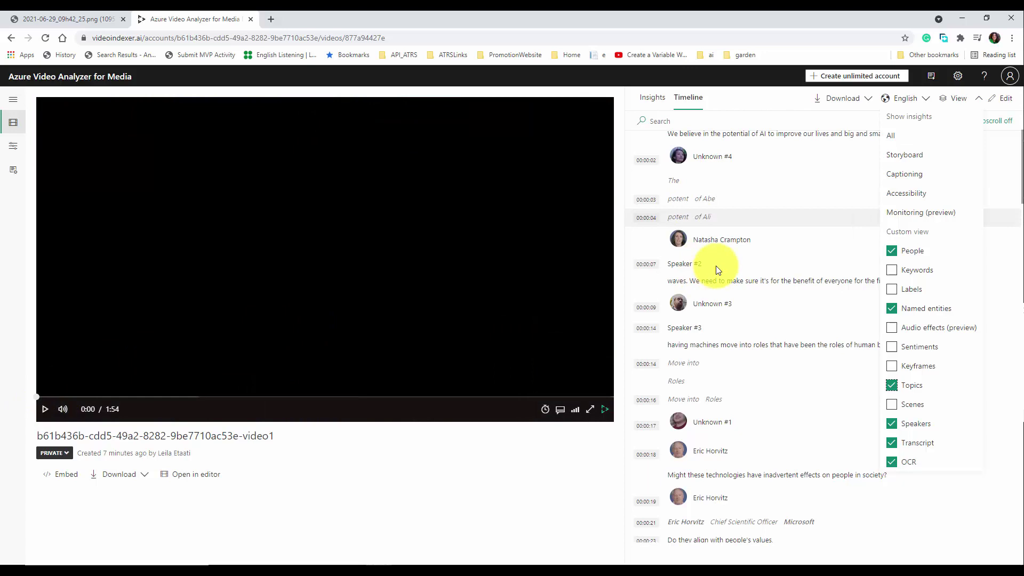
Close the filter list and play the video, pausing around 0:13 and 0:17
left_click(856, 240)
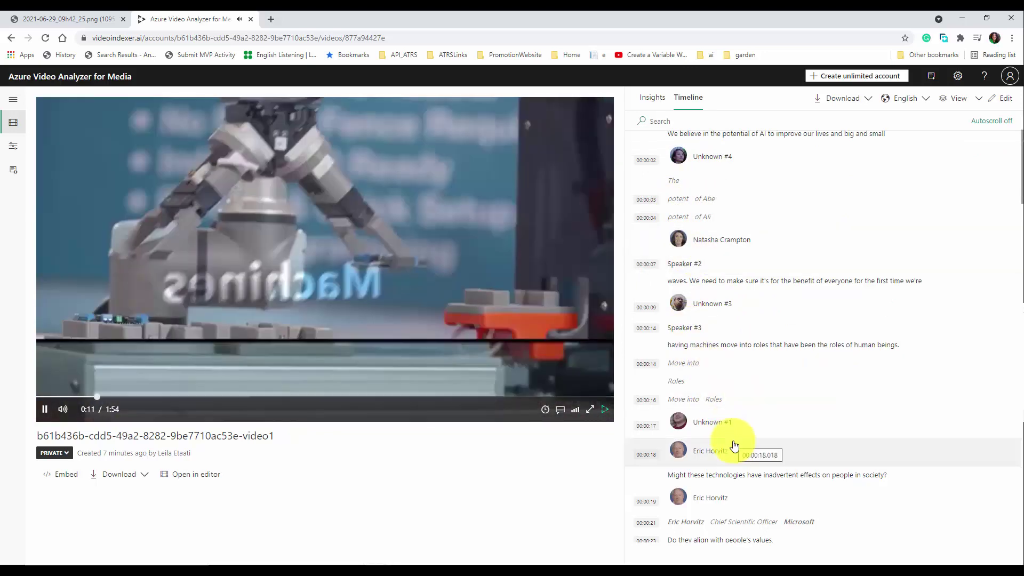
left_click(45, 409)
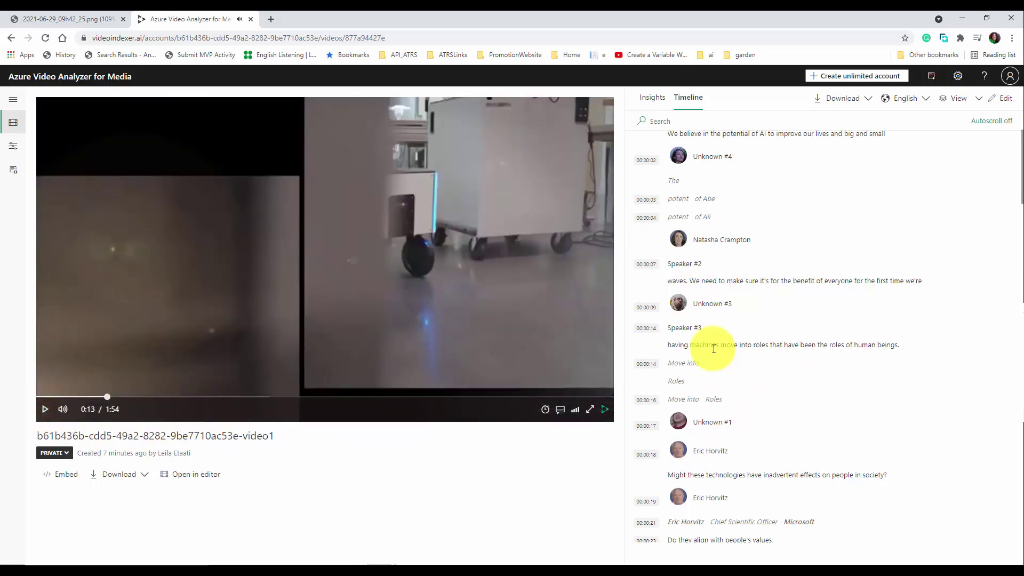
scroll(748, 396, "down", 5)
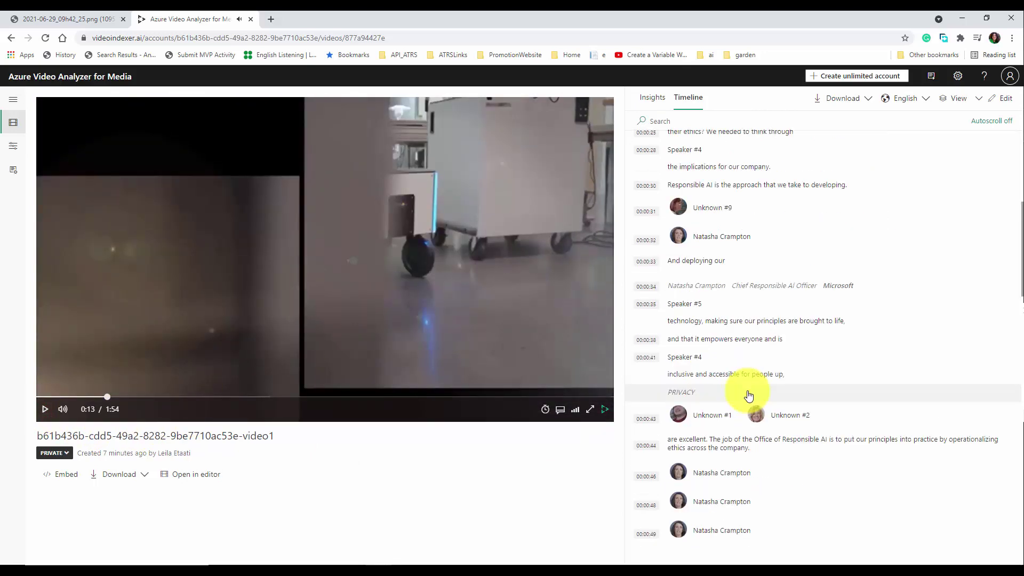
scroll(748, 397, "up", 2)
scroll(748, 396, "up", 1)
scroll(747, 396, "up", 2)
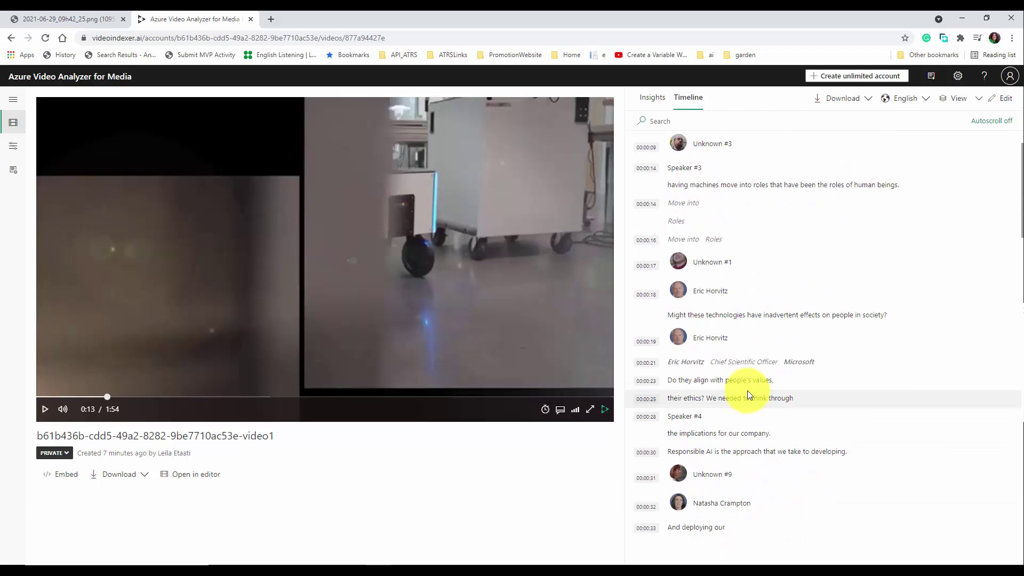
scroll(747, 395, "up", 3)
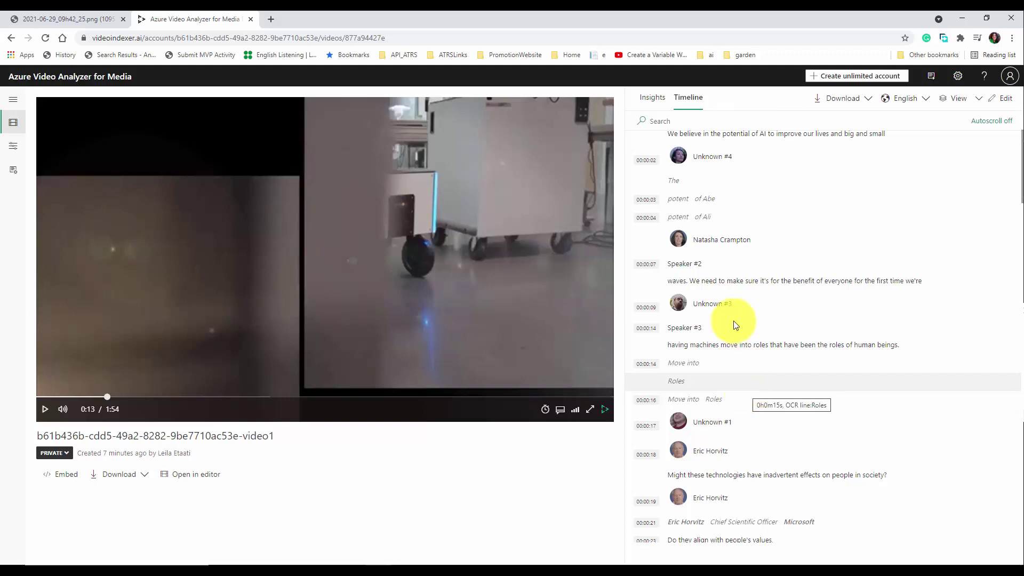
left_click(44, 409)
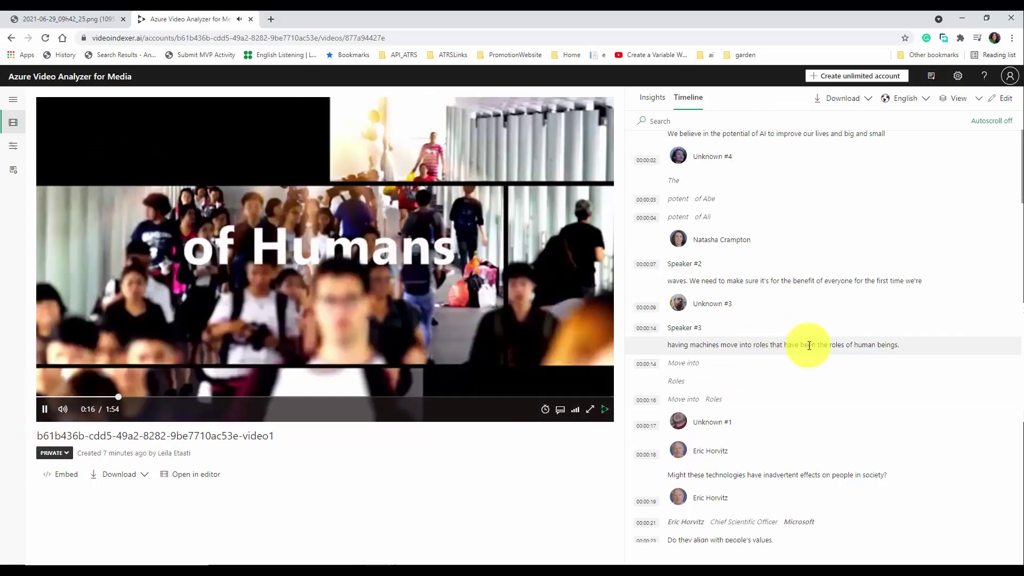
left_click(46, 409)
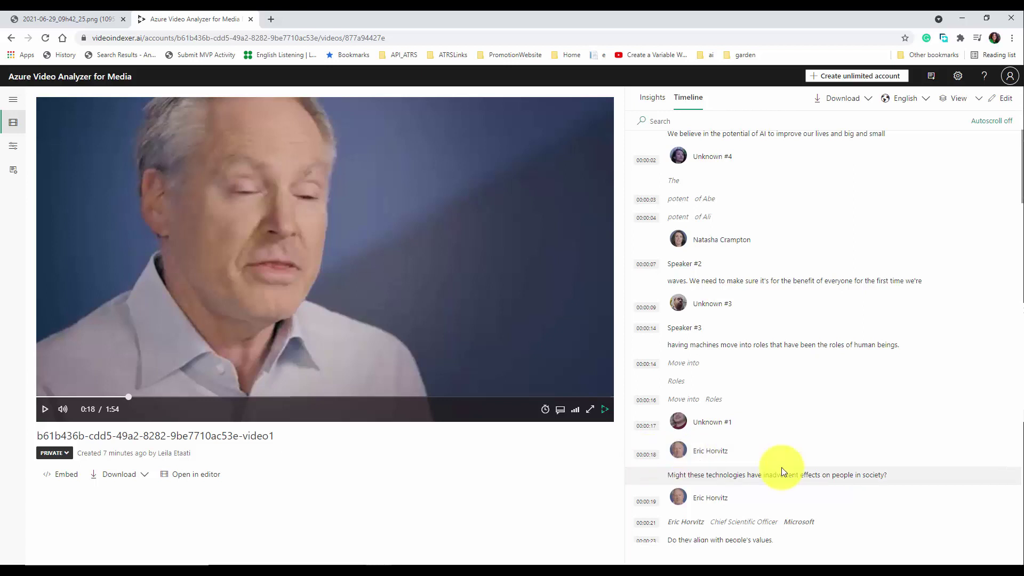
Play on to 0:21, select the inadvertent-effects line, then seek back to 0:20
left_click(44, 410)
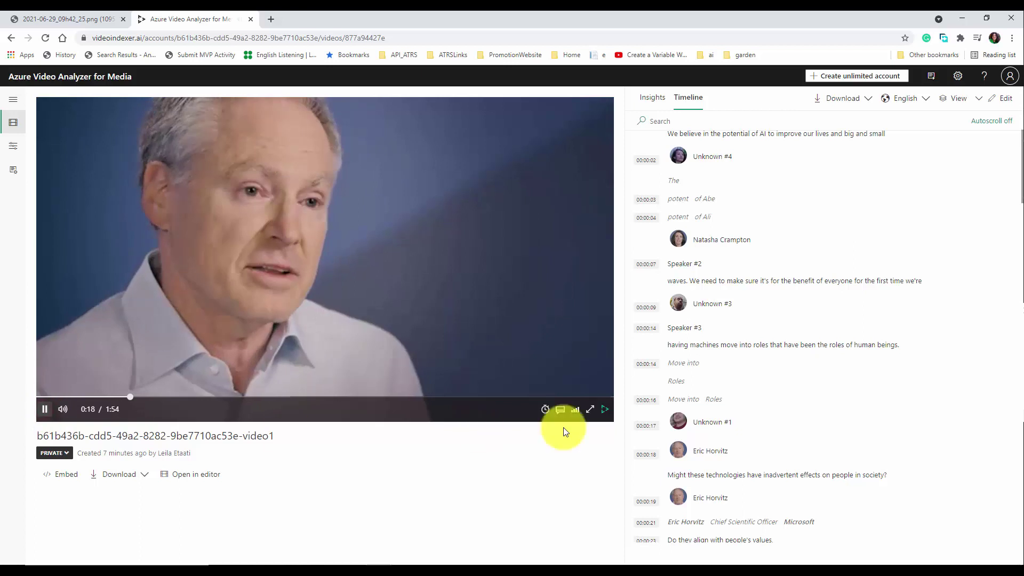
left_click_drag(778, 475, 881, 474)
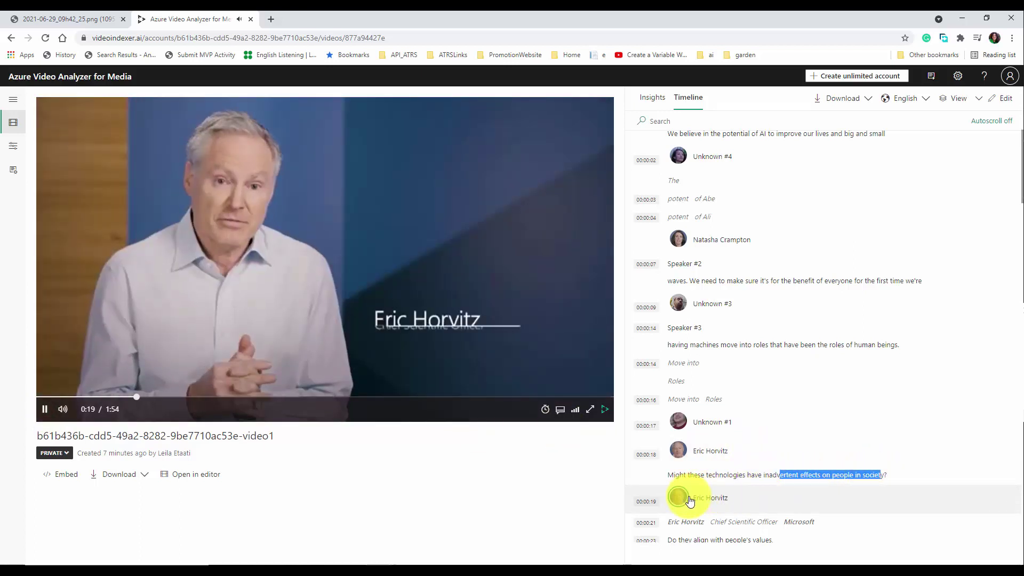
left_click(45, 409)
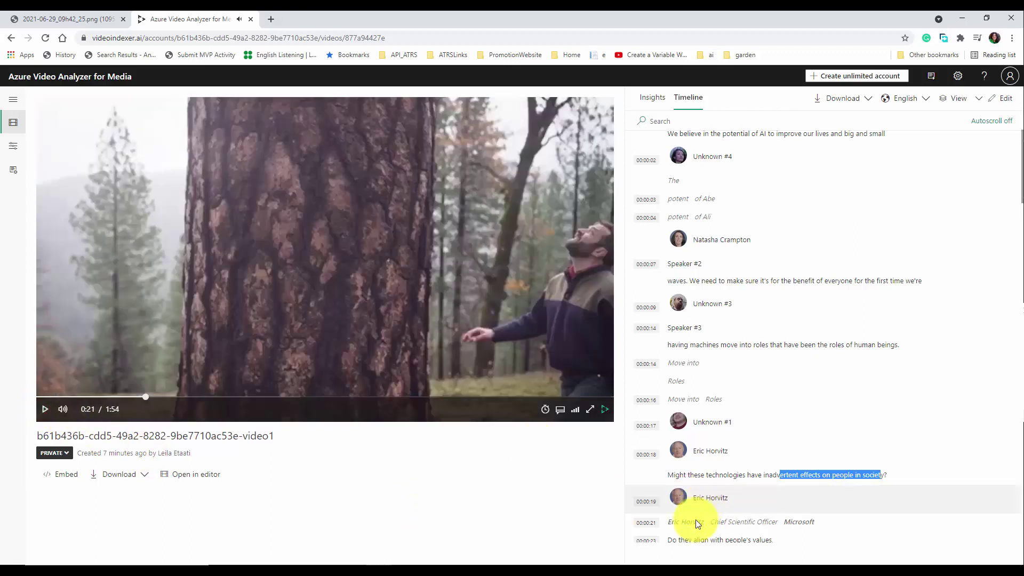
scroll(684, 512, "down", 1)
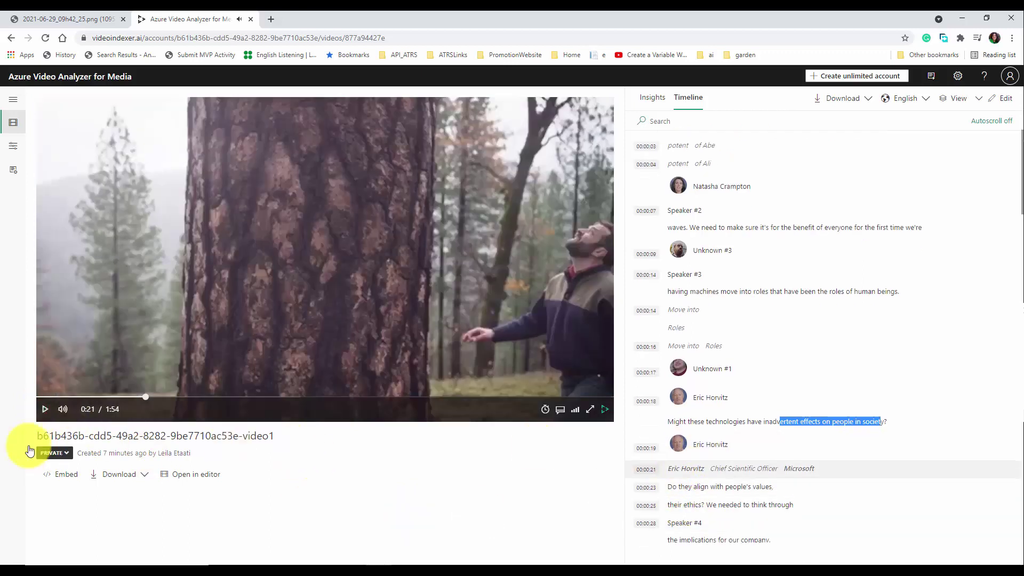
left_click(144, 396)
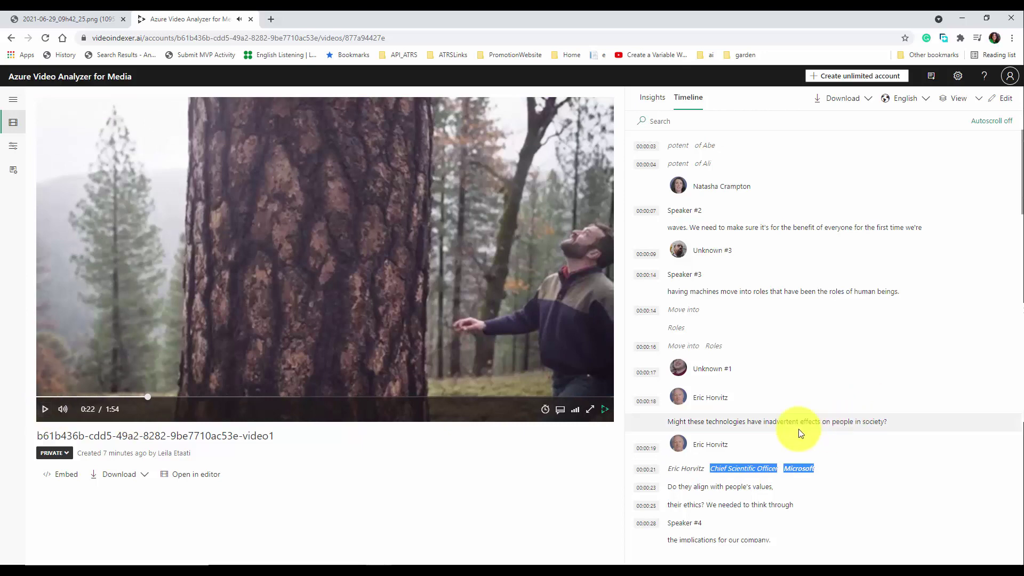
scroll(799, 433, "down", 2)
scroll(799, 432, "down", 5)
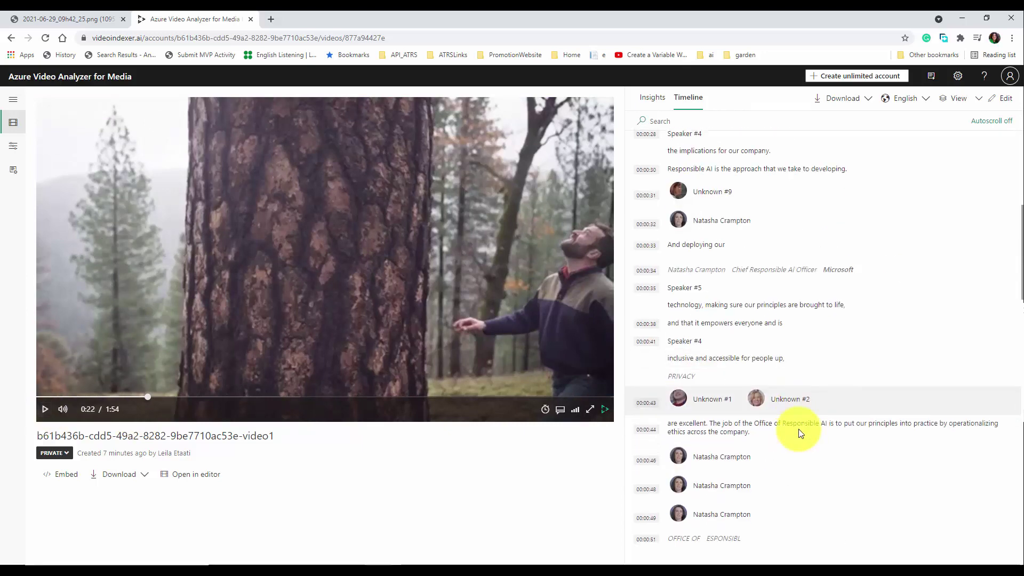
scroll(799, 433, "down", 3)
scroll(798, 433, "down", 5)
scroll(798, 433, "down", 2)
scroll(796, 433, "down", 3)
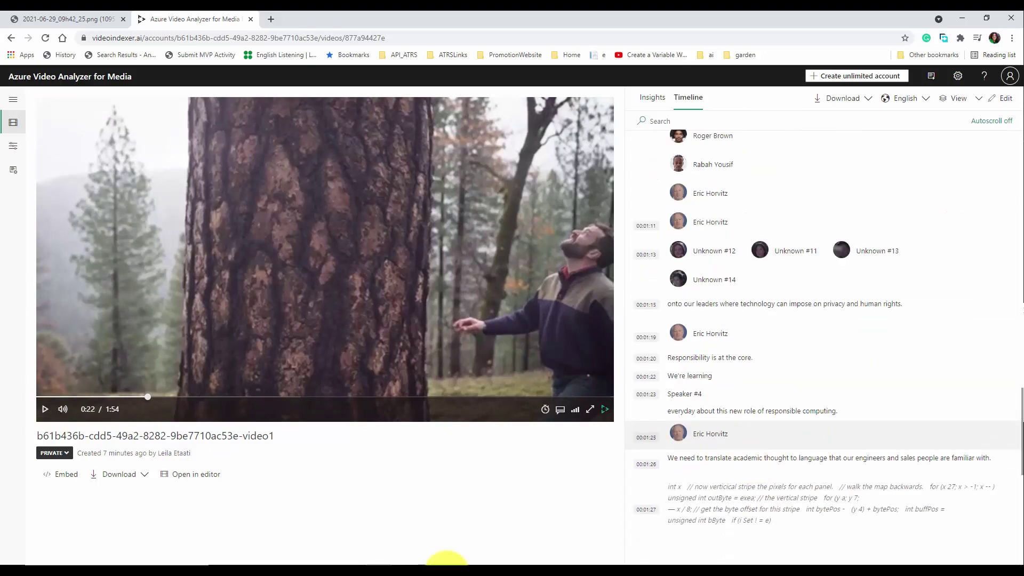
Open Share & Embed and review the widget list, keeping Insights selected
left_click(53, 476)
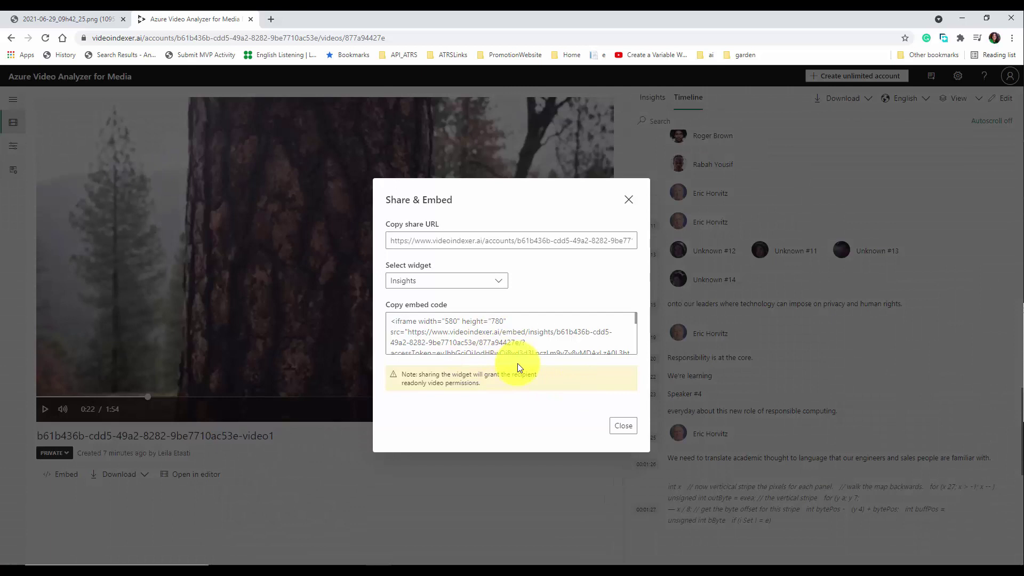
left_click(483, 288)
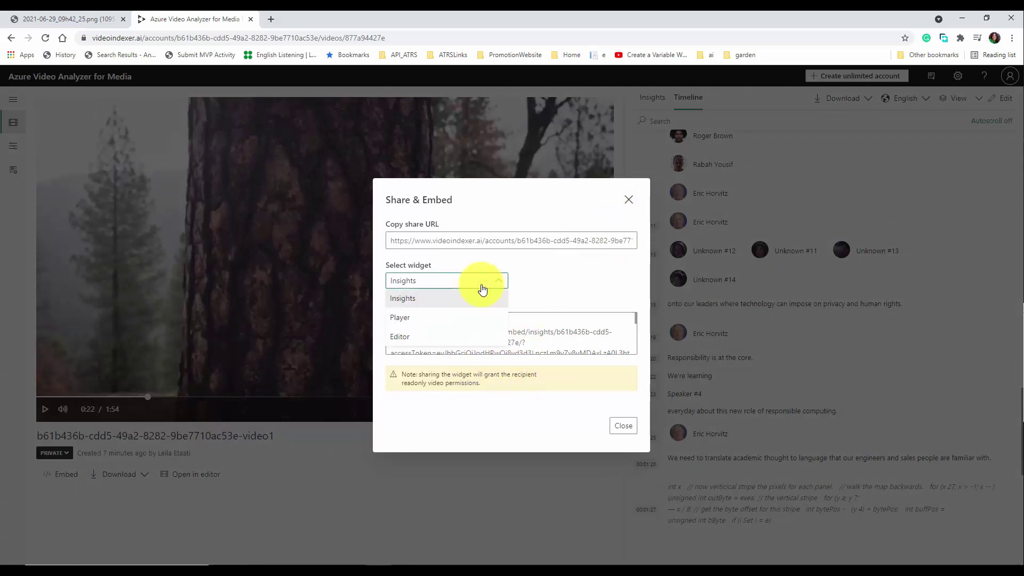
left_click(481, 289)
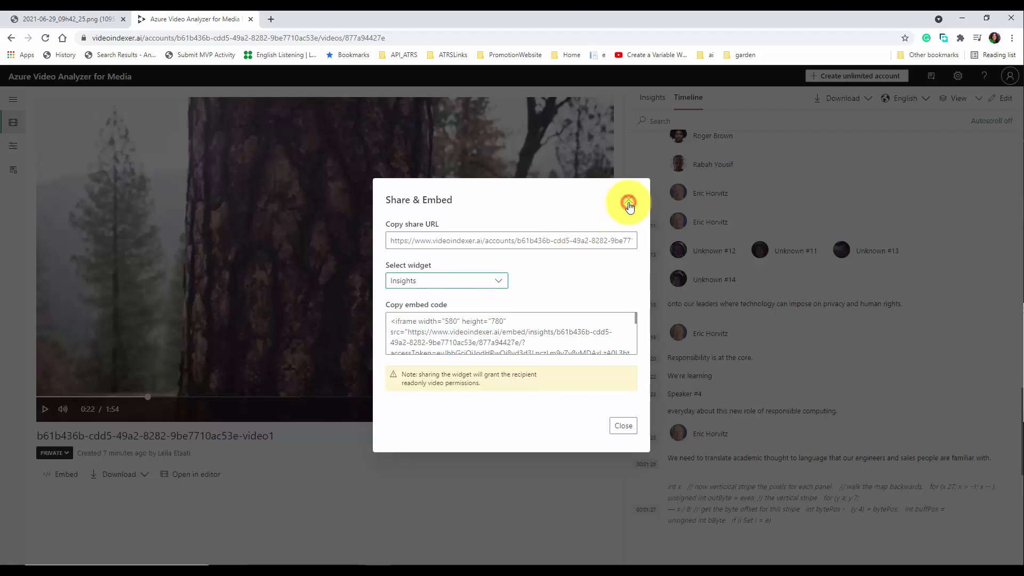
Close Share & Embed, check translation languages while keeping English, and open the View list
left_click(627, 204)
scroll(713, 366, "up", 10)
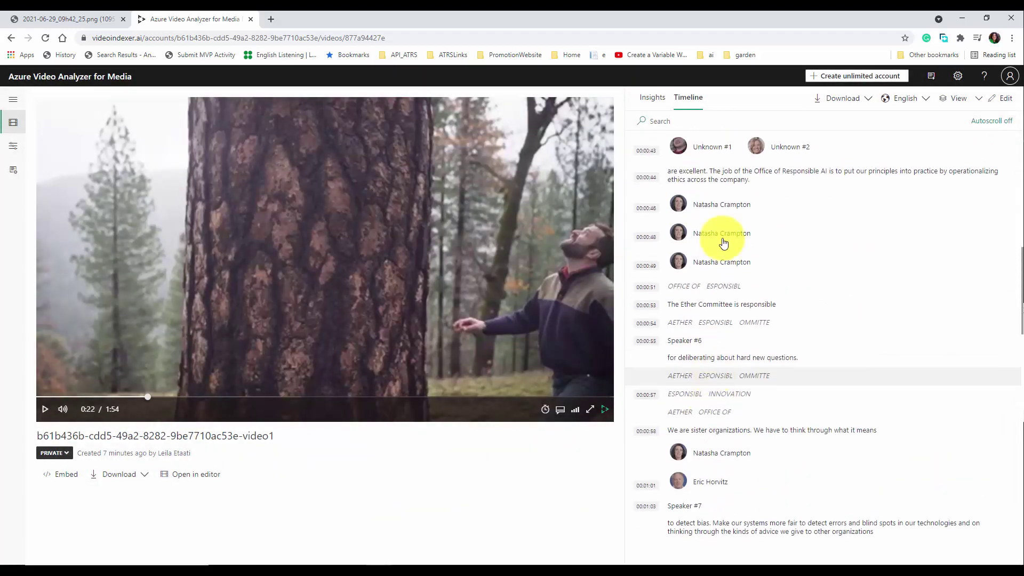
scroll(724, 244, "up", 2)
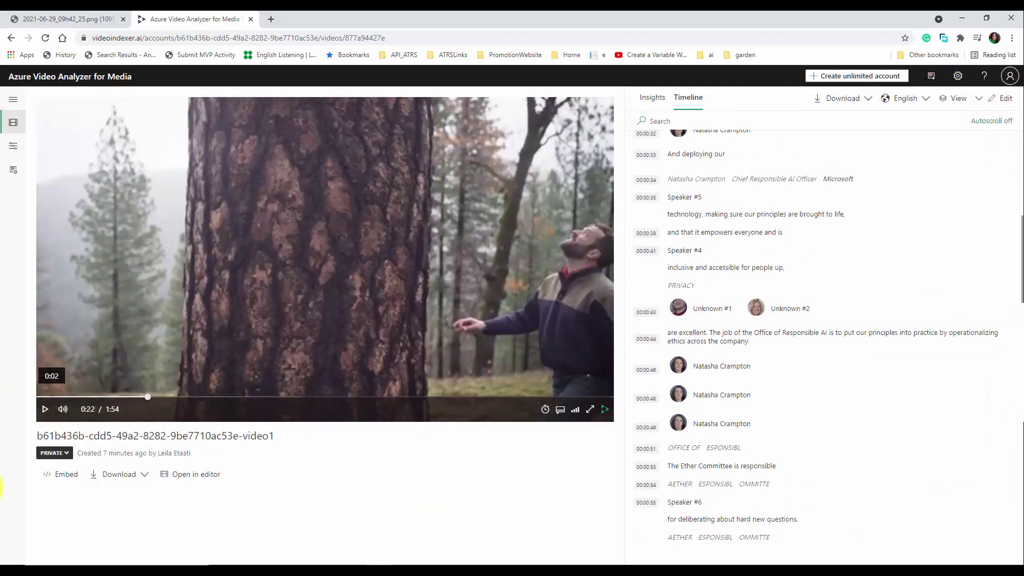
left_click(927, 100)
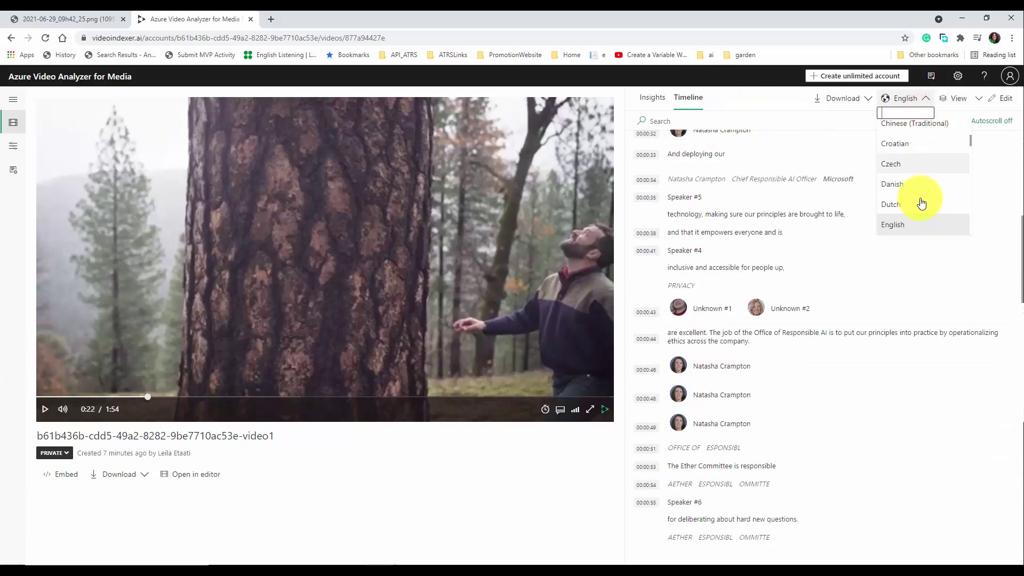
left_click(918, 103)
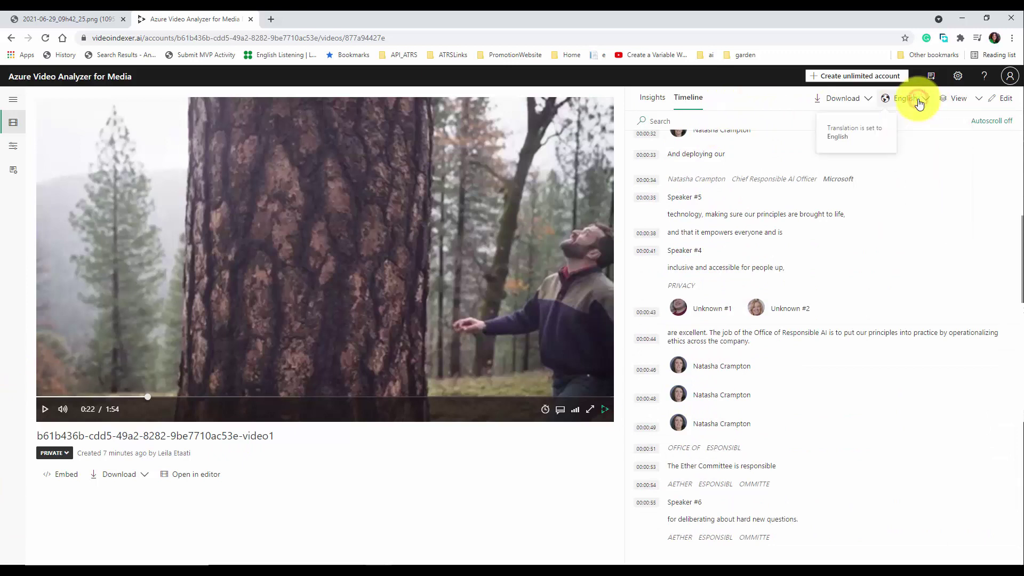
left_click(958, 98)
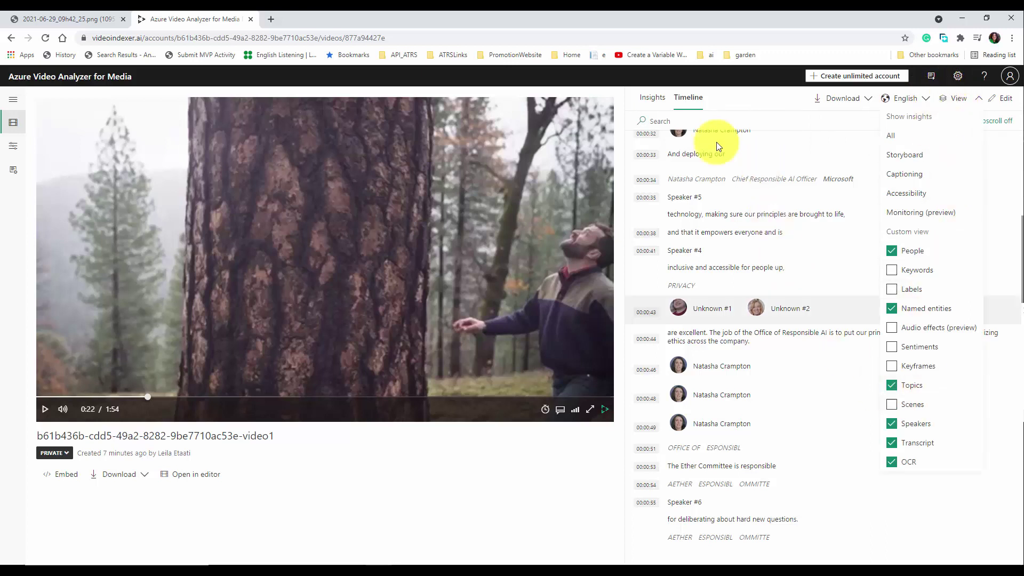
Switch to Insights and show Eric Horvitz's details from the People section
left_click(652, 97)
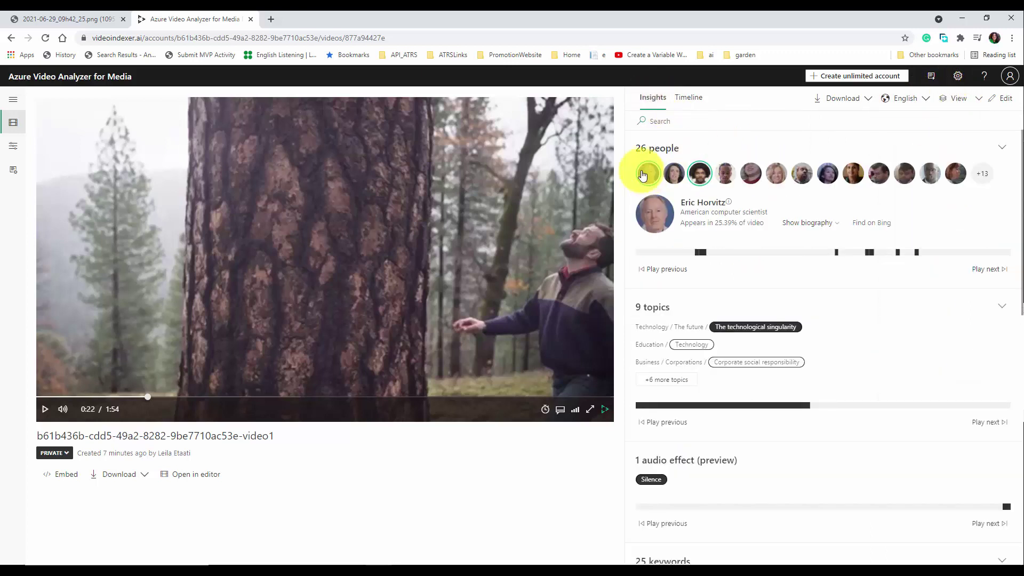
left_click(643, 175)
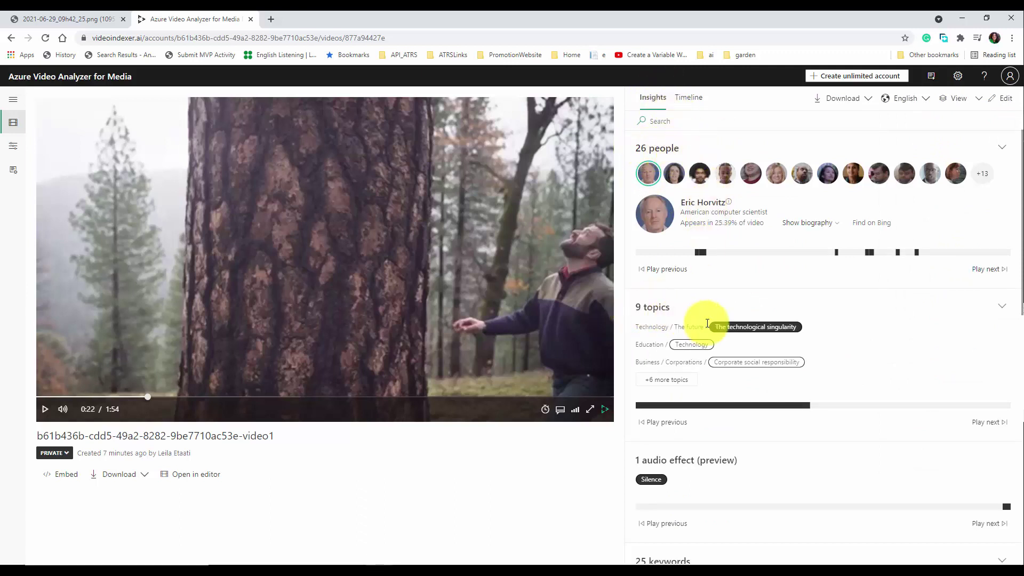
scroll(697, 429, "down", 1)
scroll(697, 433, "down", 3)
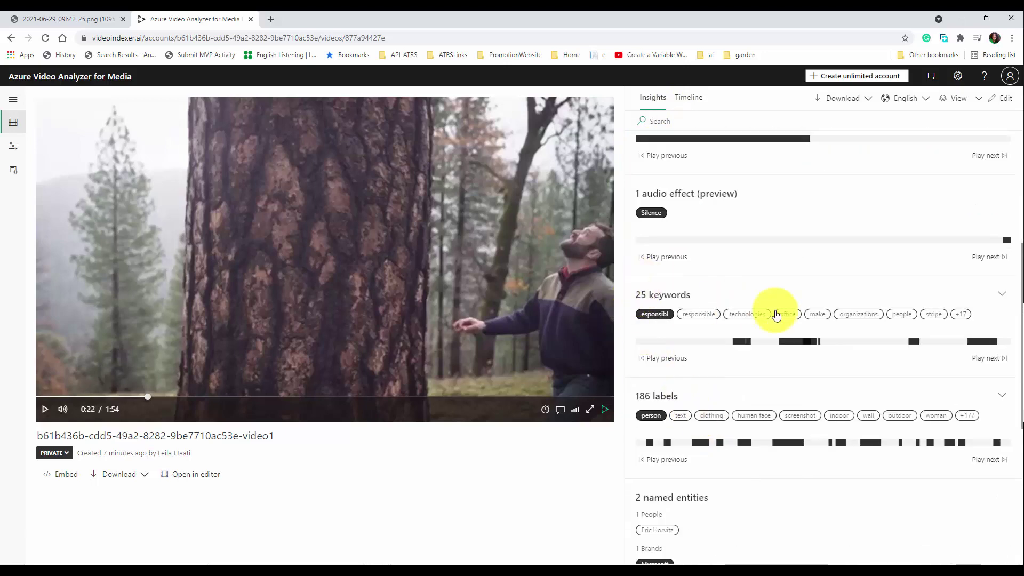
scroll(739, 402, "down", 3)
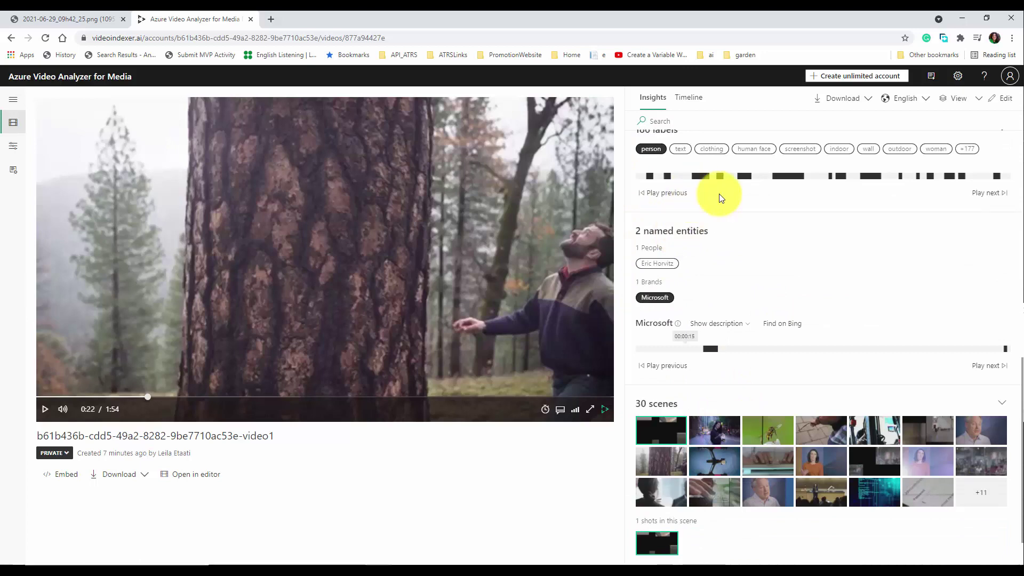
scroll(719, 354, "up", 1)
scroll(721, 355, "up", 5)
scroll(721, 350, "up", 1)
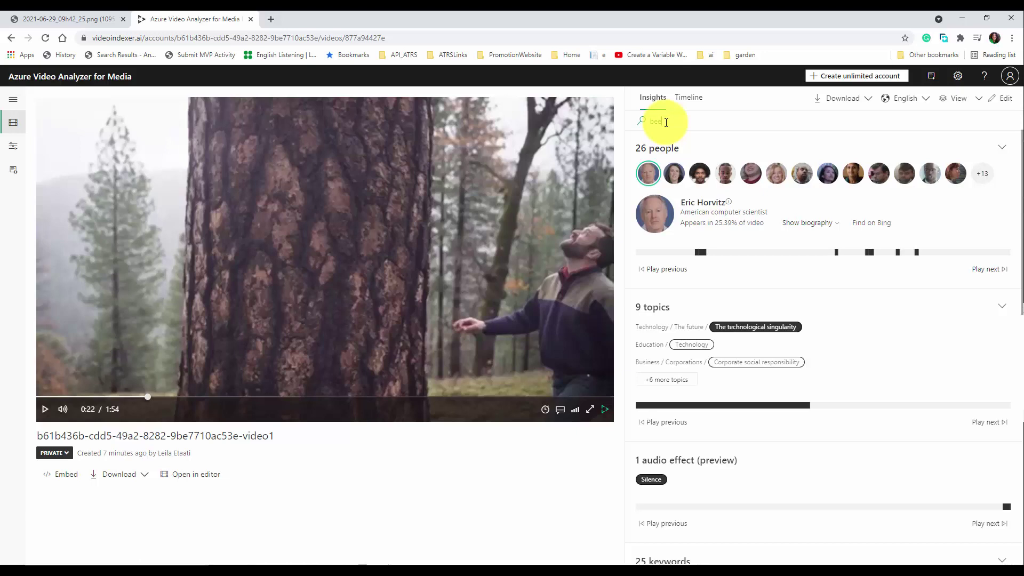
scroll(778, 375, "down", 3)
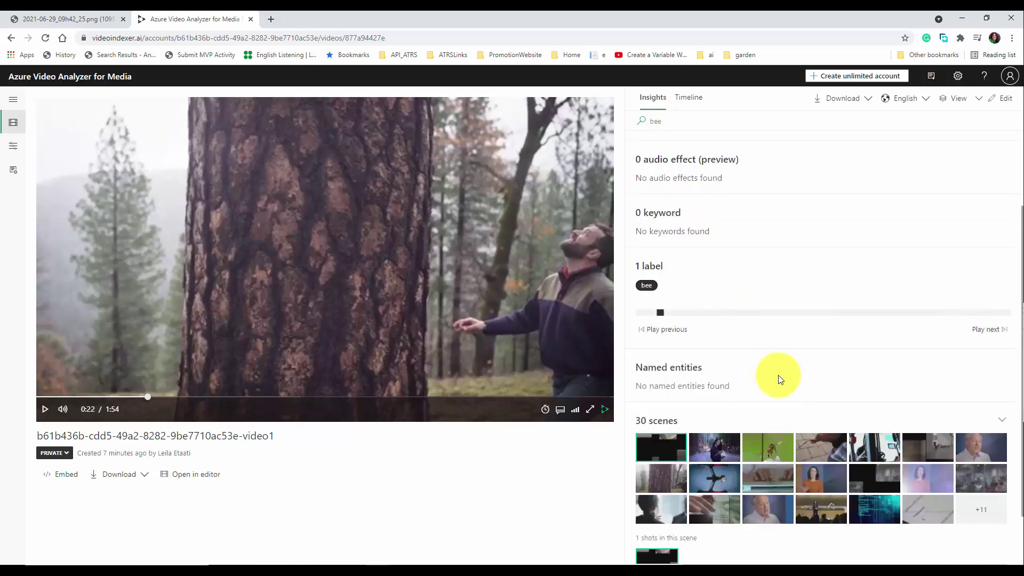
scroll(779, 375, "up", 1)
scroll(778, 375, "up", 2)
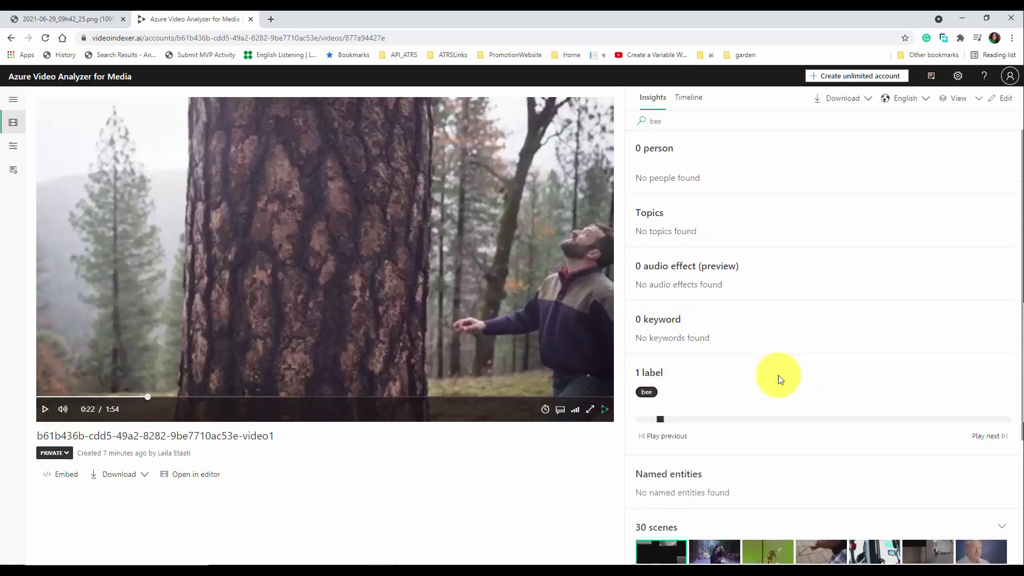
scroll(780, 379, "down", 2)
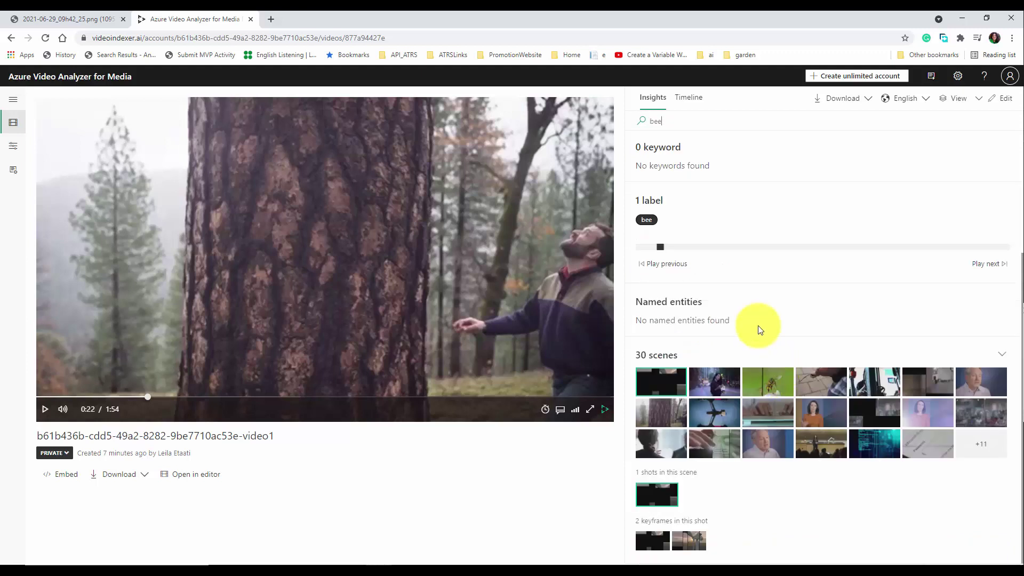
scroll(744, 320, "up", 1)
scroll(716, 310, "up", 1)
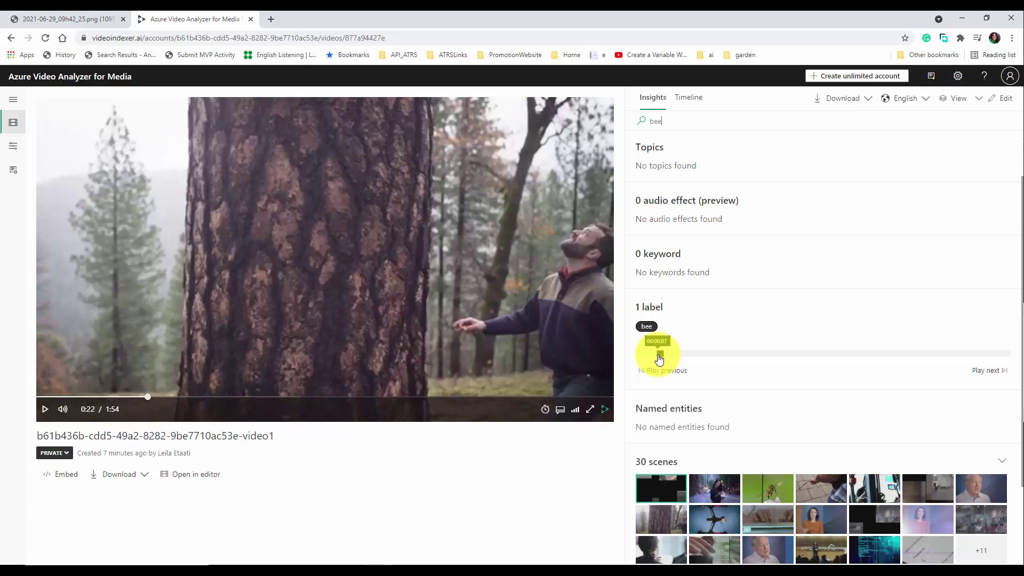
Jump the video to the bee label's moment twice, pausing playback each time
left_click(658, 358)
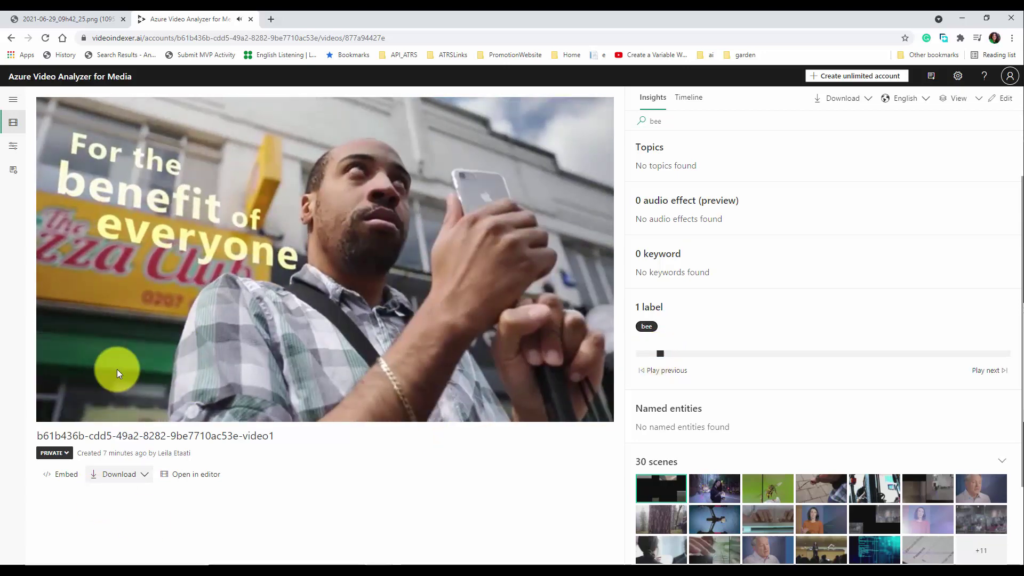
left_click(46, 410)
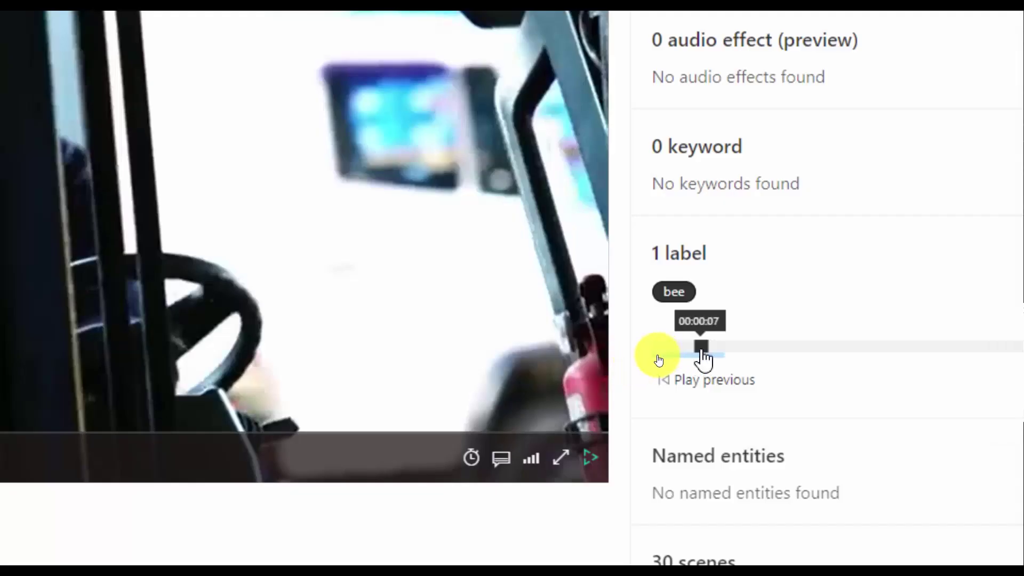
left_click(699, 352)
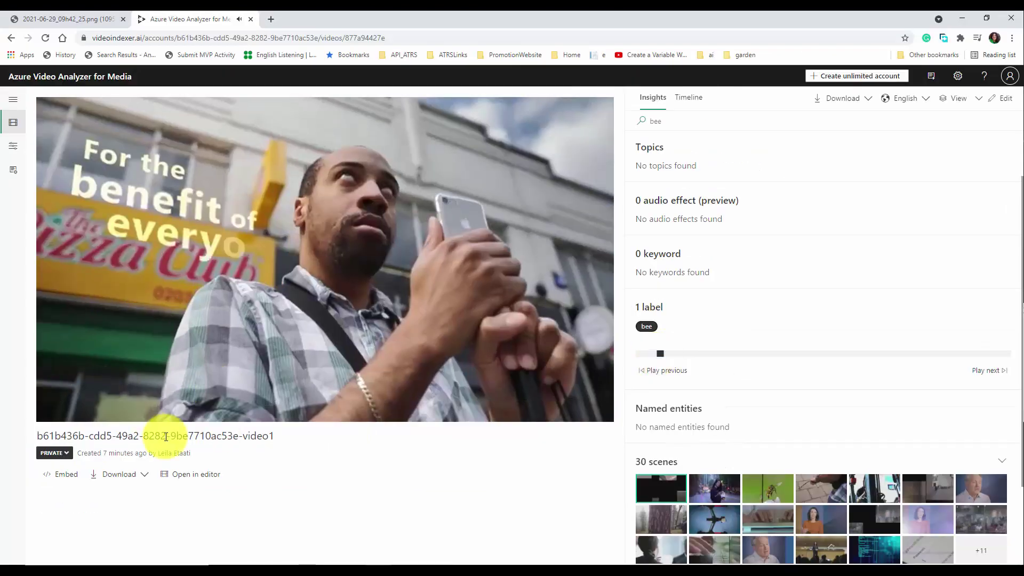
left_click(44, 409)
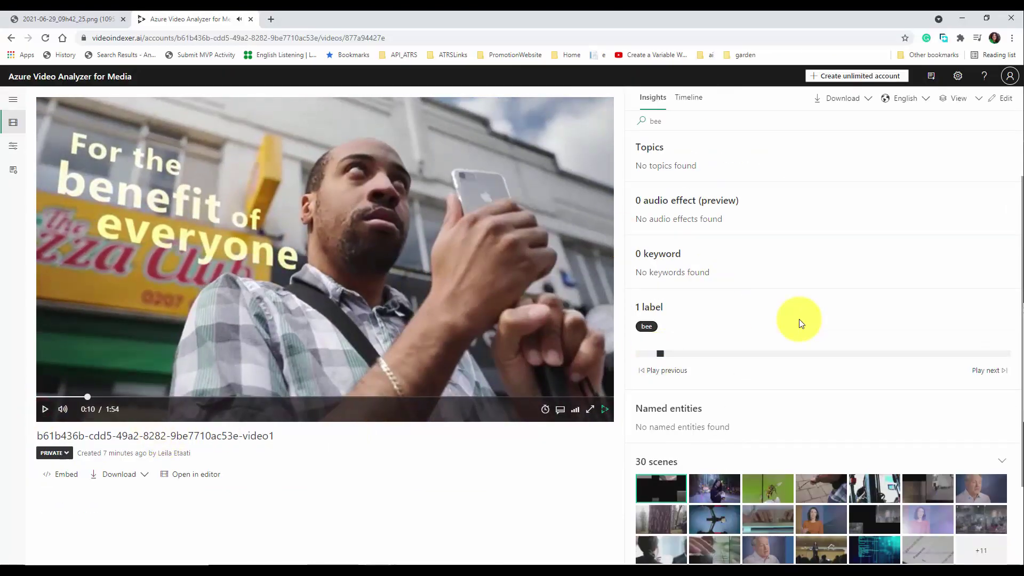
scroll(795, 295, "up", 1)
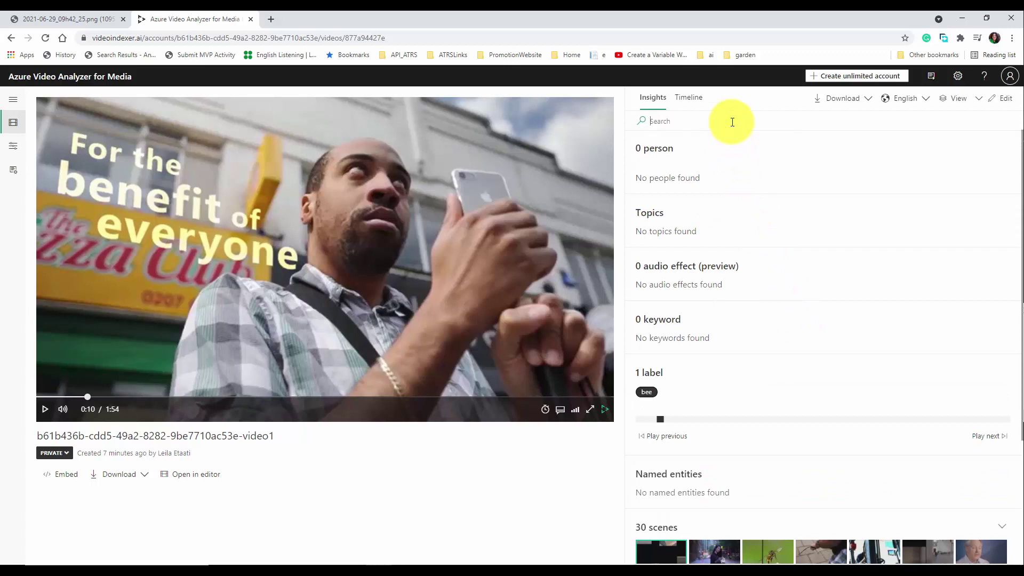
scroll(797, 405, "down", 3)
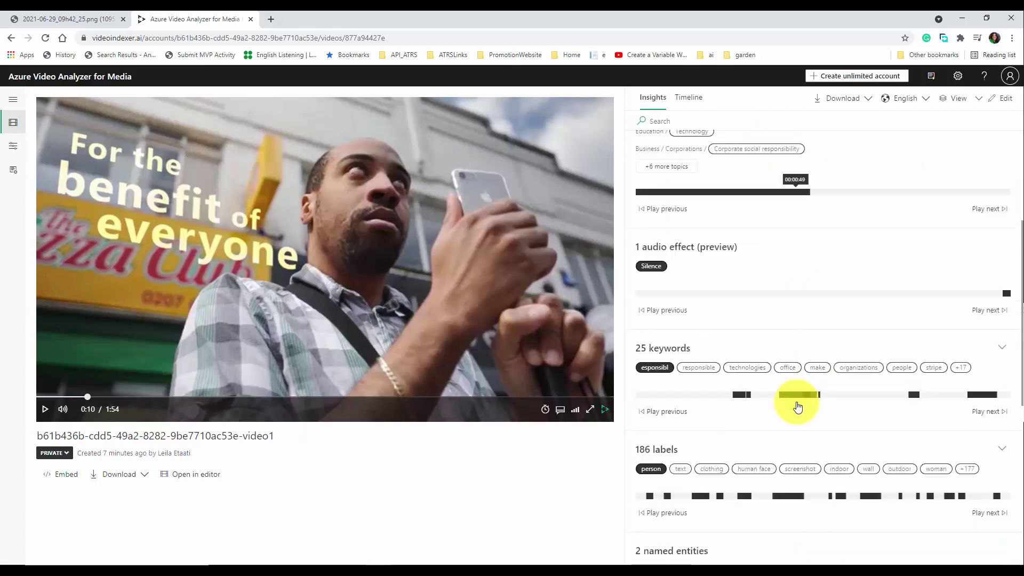
scroll(797, 407, "down", 2)
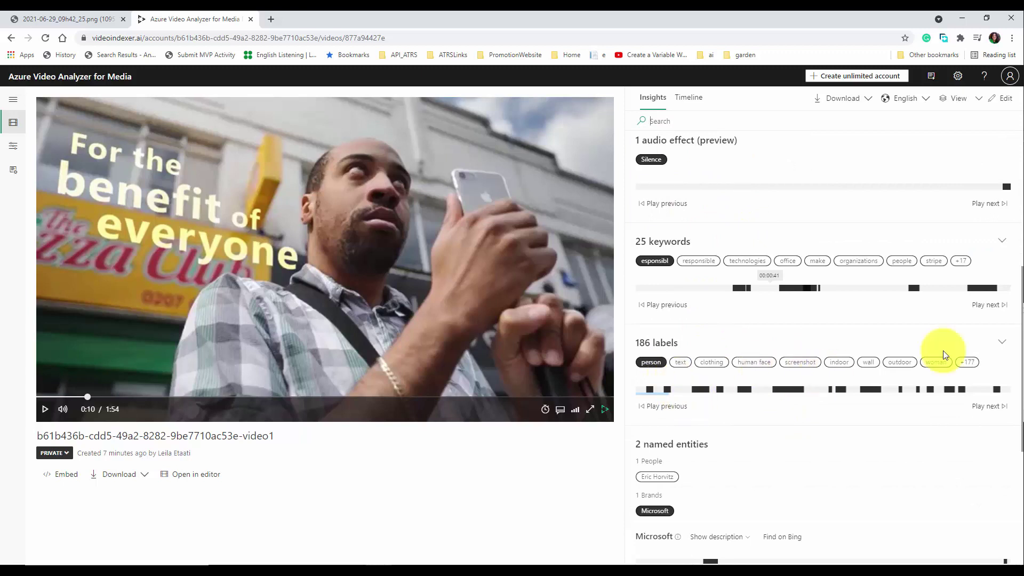
Show timelines for the text, clothing, human face, screenshot and wall labels
left_click(679, 361)
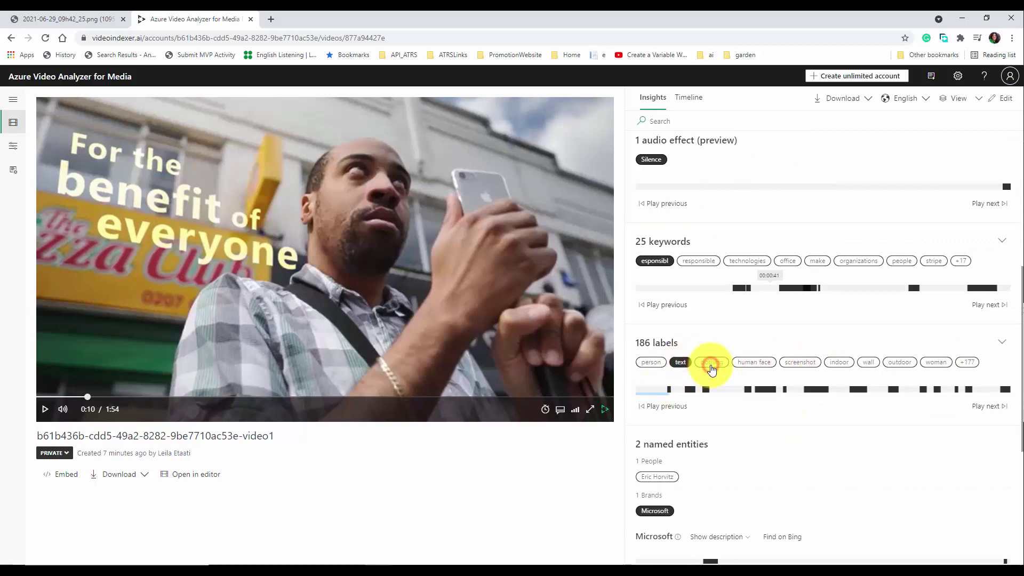
left_click(711, 364)
left_click(755, 364)
left_click(810, 364)
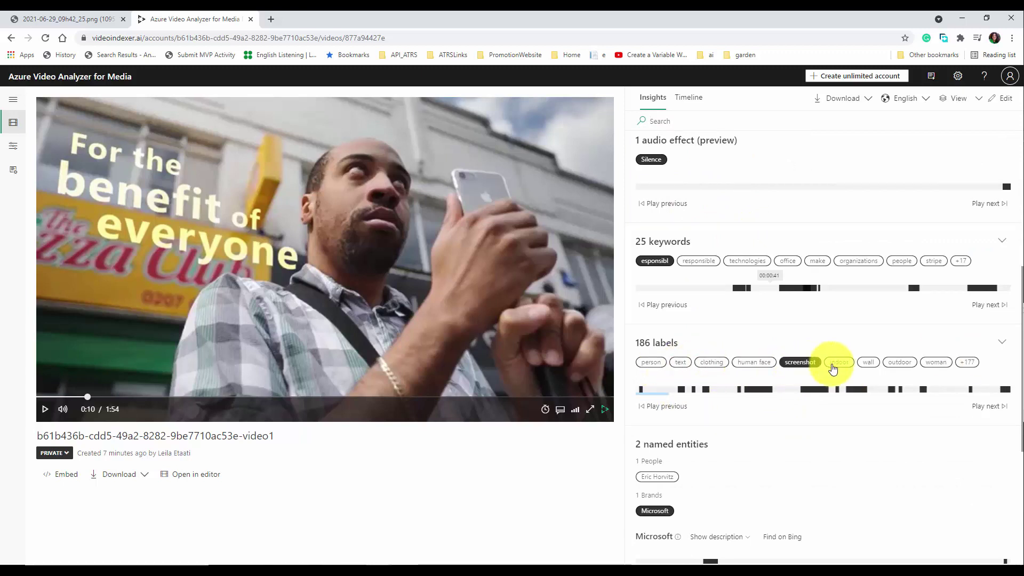
left_click(867, 363)
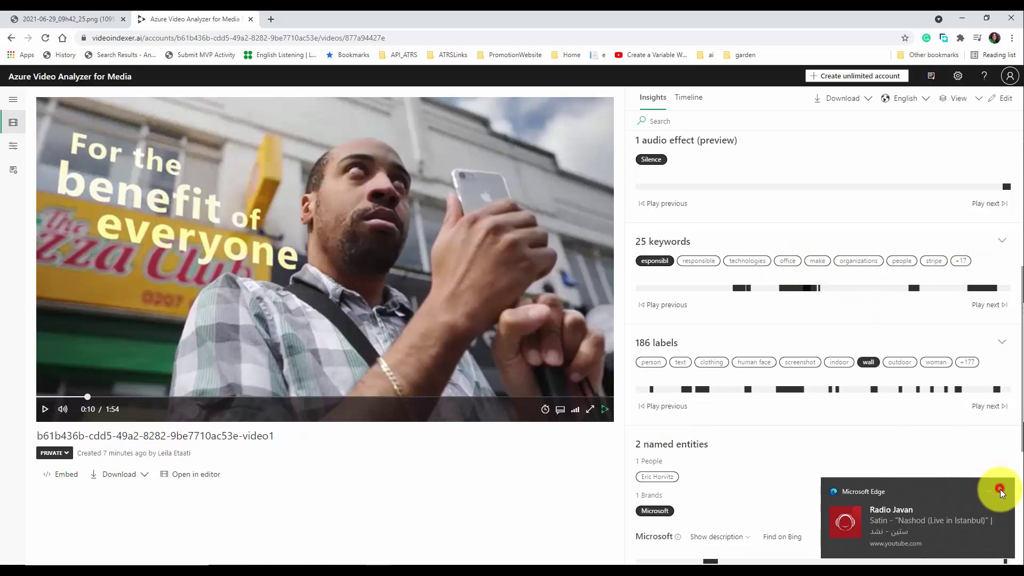
Dismiss the music pop-up, show office and organizations keyword timelines, and expand all 25 keywords
left_click(996, 492)
left_click(788, 260)
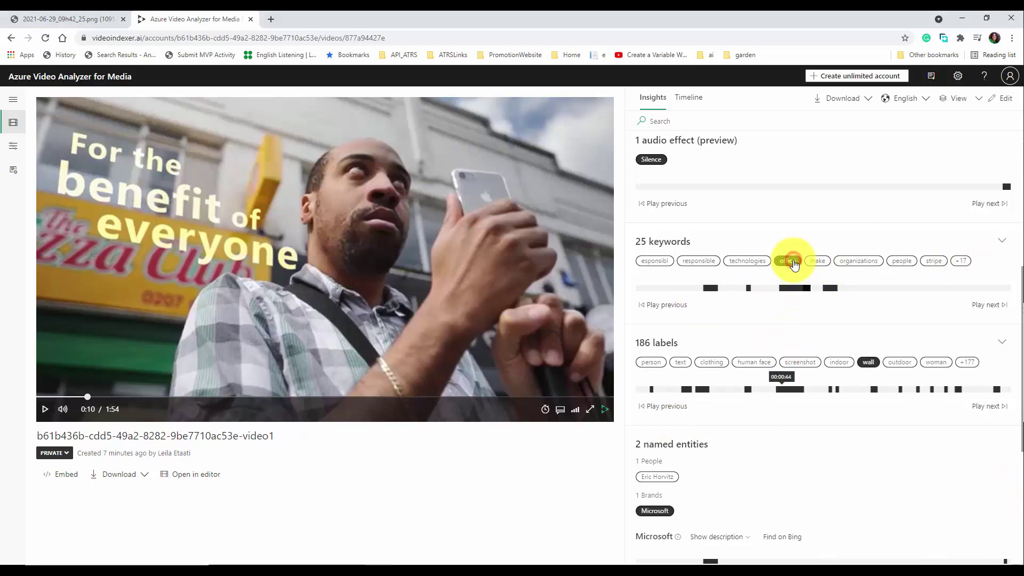
left_click(858, 261)
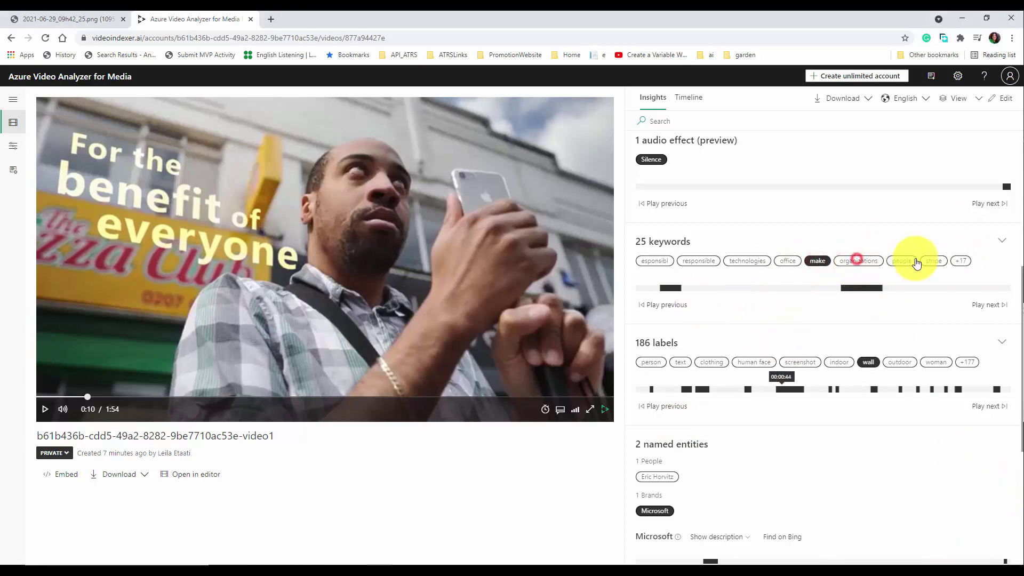
left_click(963, 262)
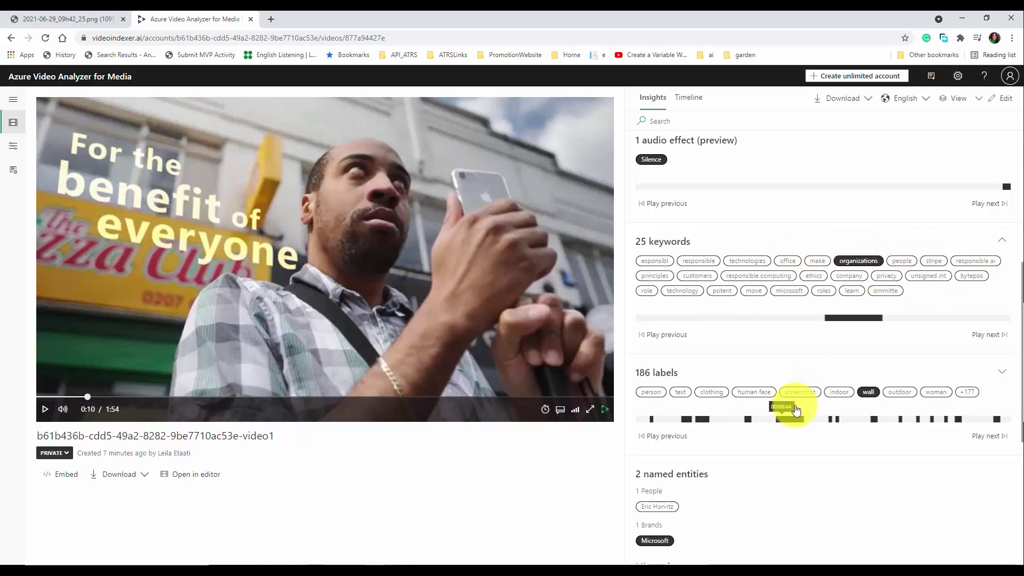
scroll(766, 482, "down", 4)
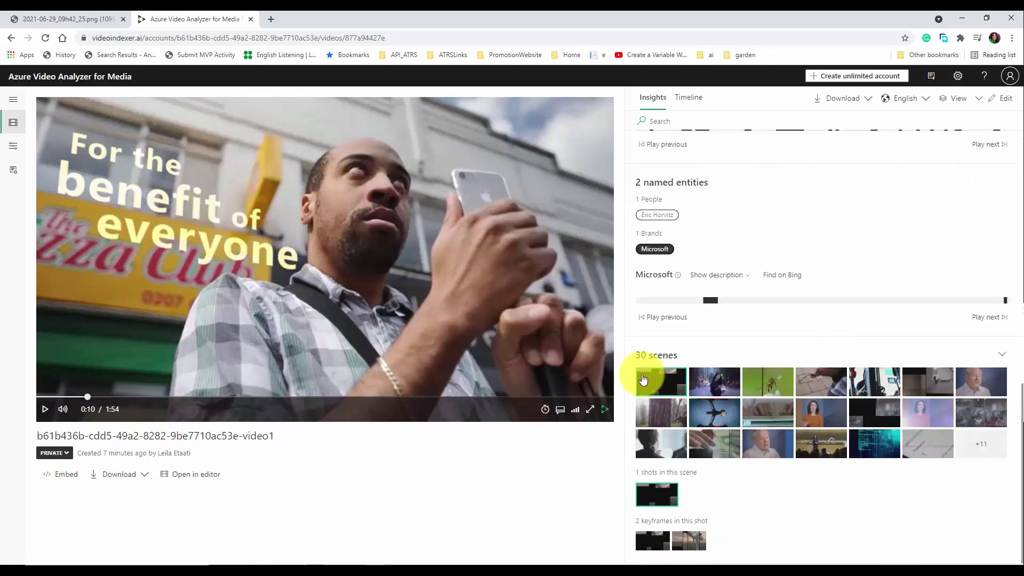
Start playback from the third scene thumbnail, landing at 0:08
left_click(769, 380)
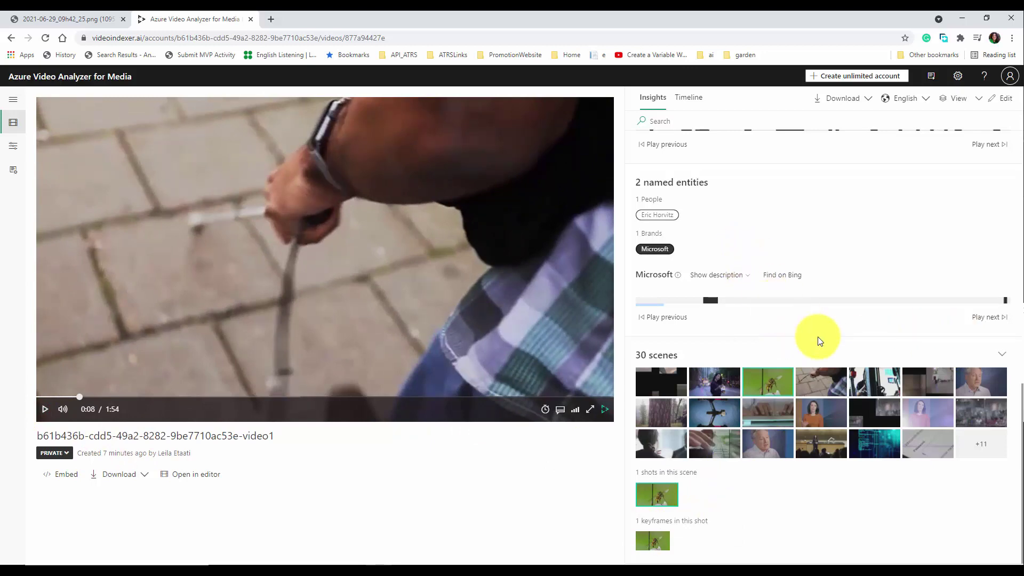
scroll(816, 339, "up", 2)
scroll(818, 341, "up", 5)
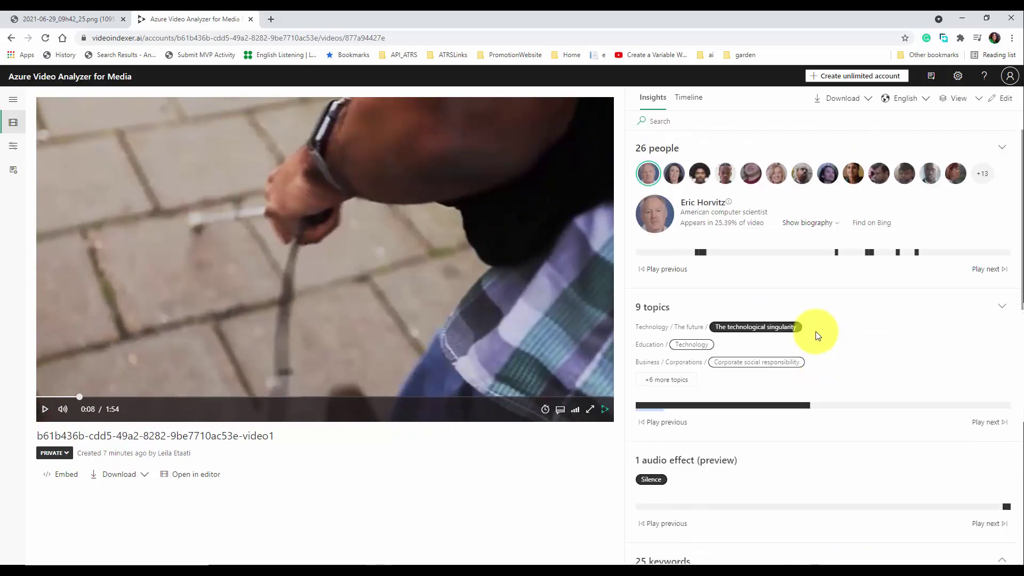